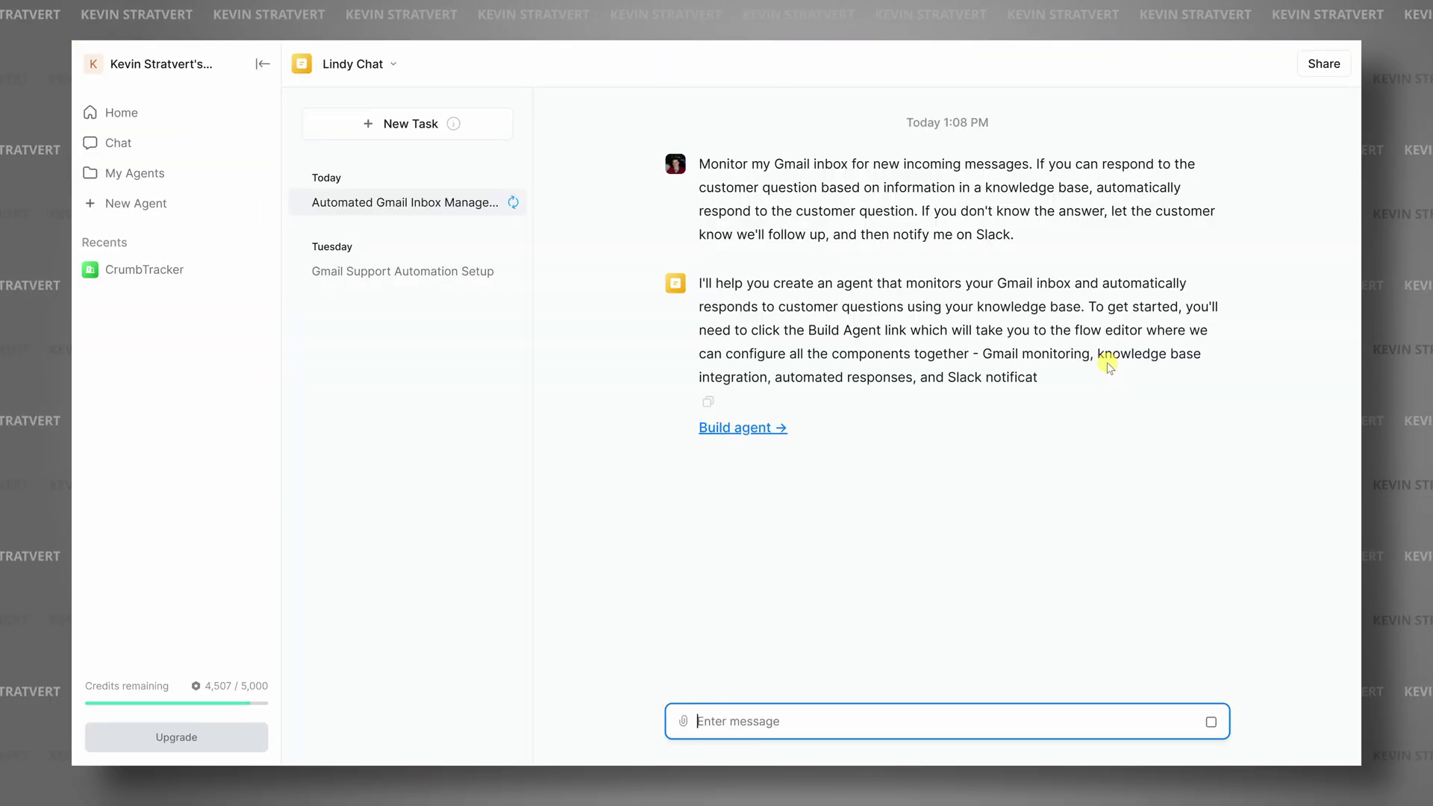
Bring up the Lindy homepage headed 'Meet your first AI employee'
{"action": "left_click", "coordinate": [749, 606]}
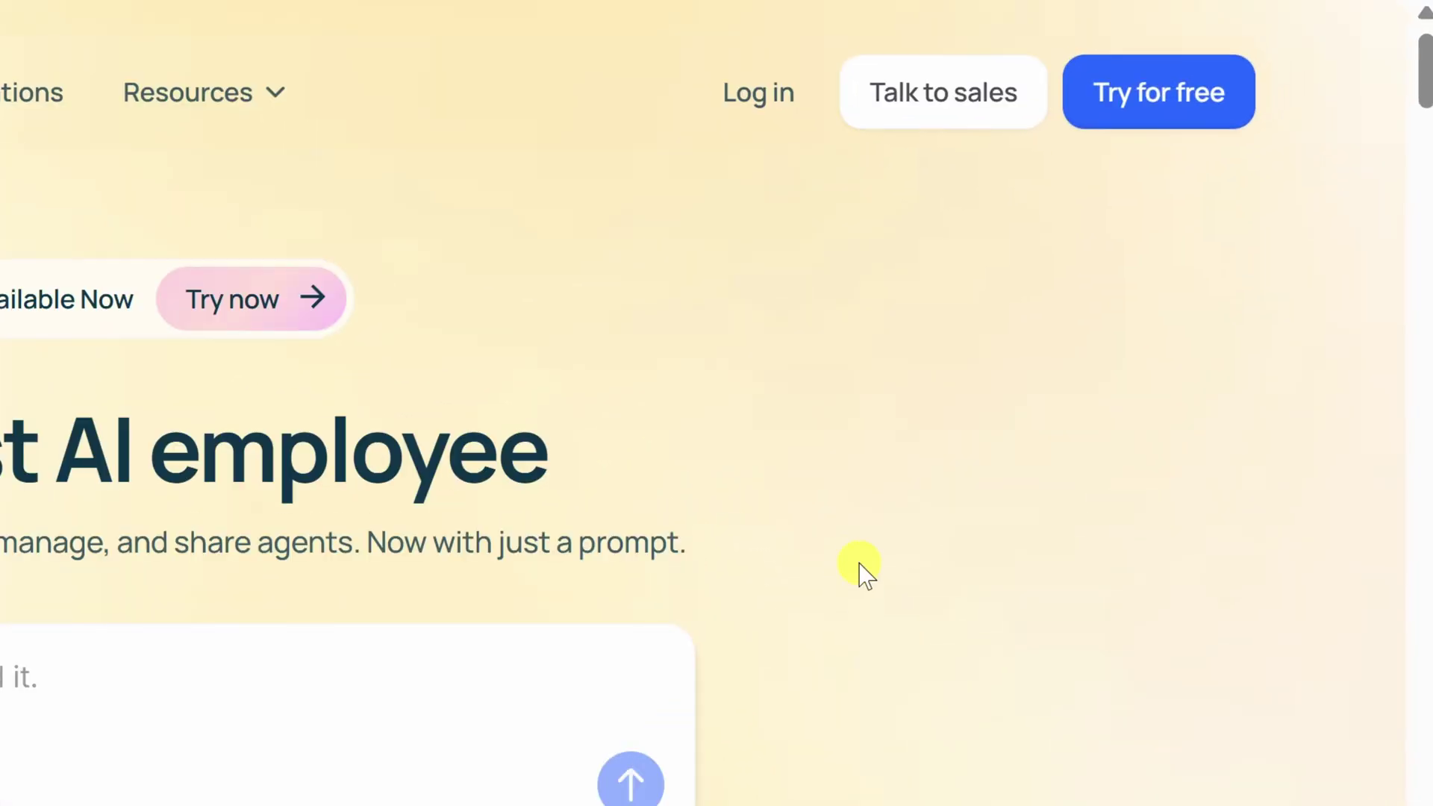
Sign up for a free Lindy account to reach the 'How can I help?' home
{"action": "left_click", "coordinate": [1174, 119]}
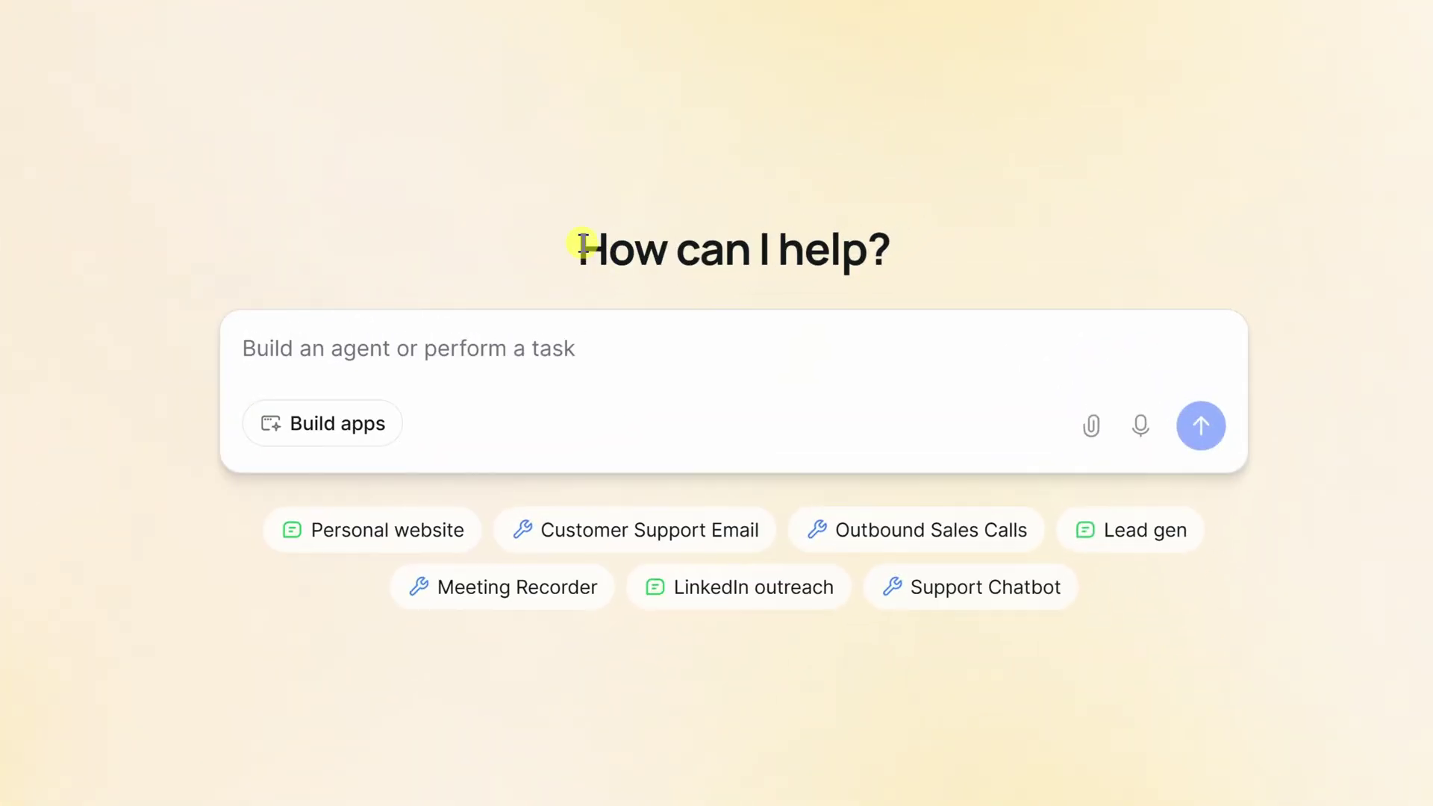
{"action": "left_click_drag", "start_coordinate": [584, 243], "coordinate": [982, 233]}
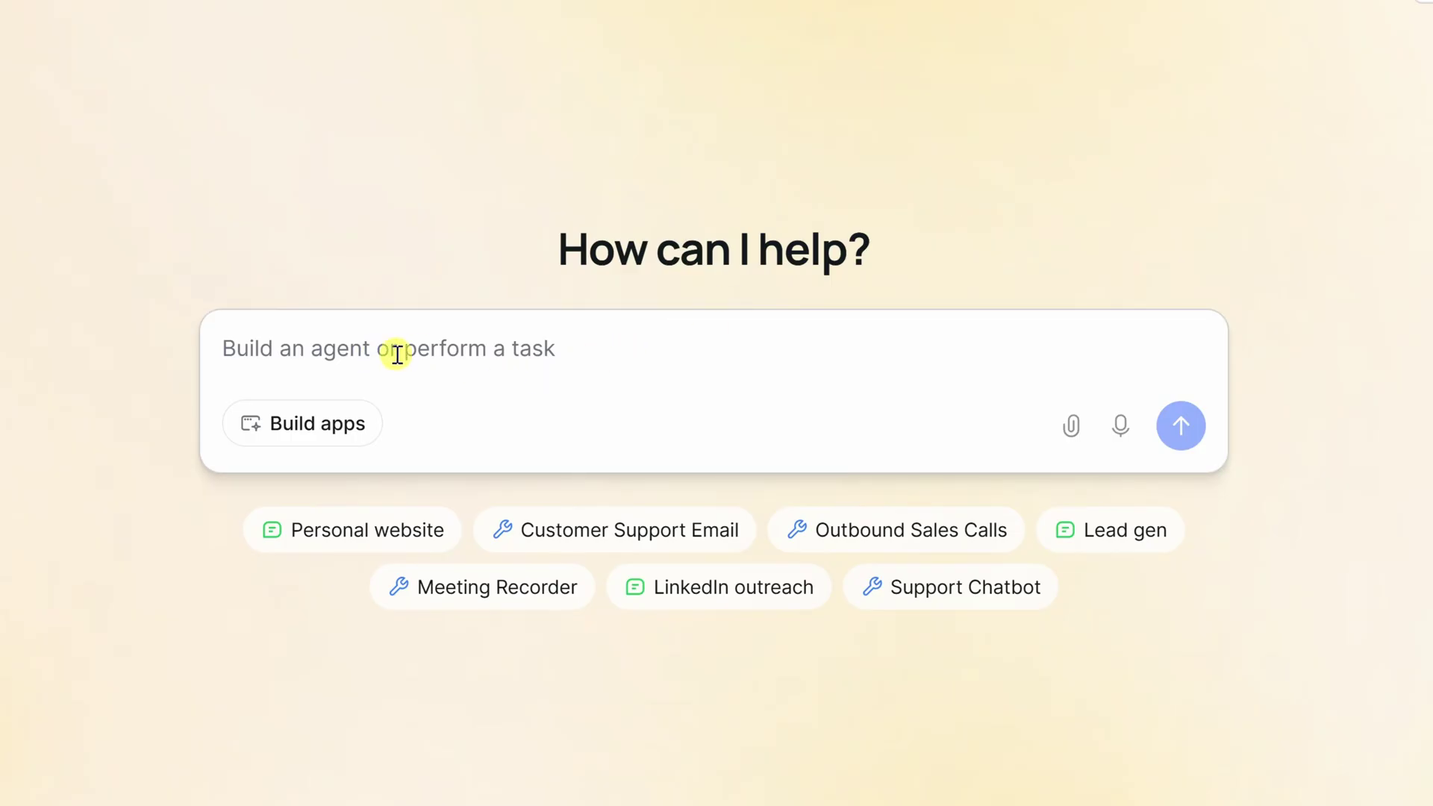
{"action": "left_click", "coordinate": [397, 354]}
Paste the Gmail support agent request covering knowledge-base answers and Slack follow-up, then send it
{"action": "type", "text": "Monitor my Gmail inbox for new incoming messages. If you can respond to the customer question based on information in a knowledge base, automatically respond to the customer question. If you don't know the answer, let the customer know we'll follow up, and then notify me on Slack."}
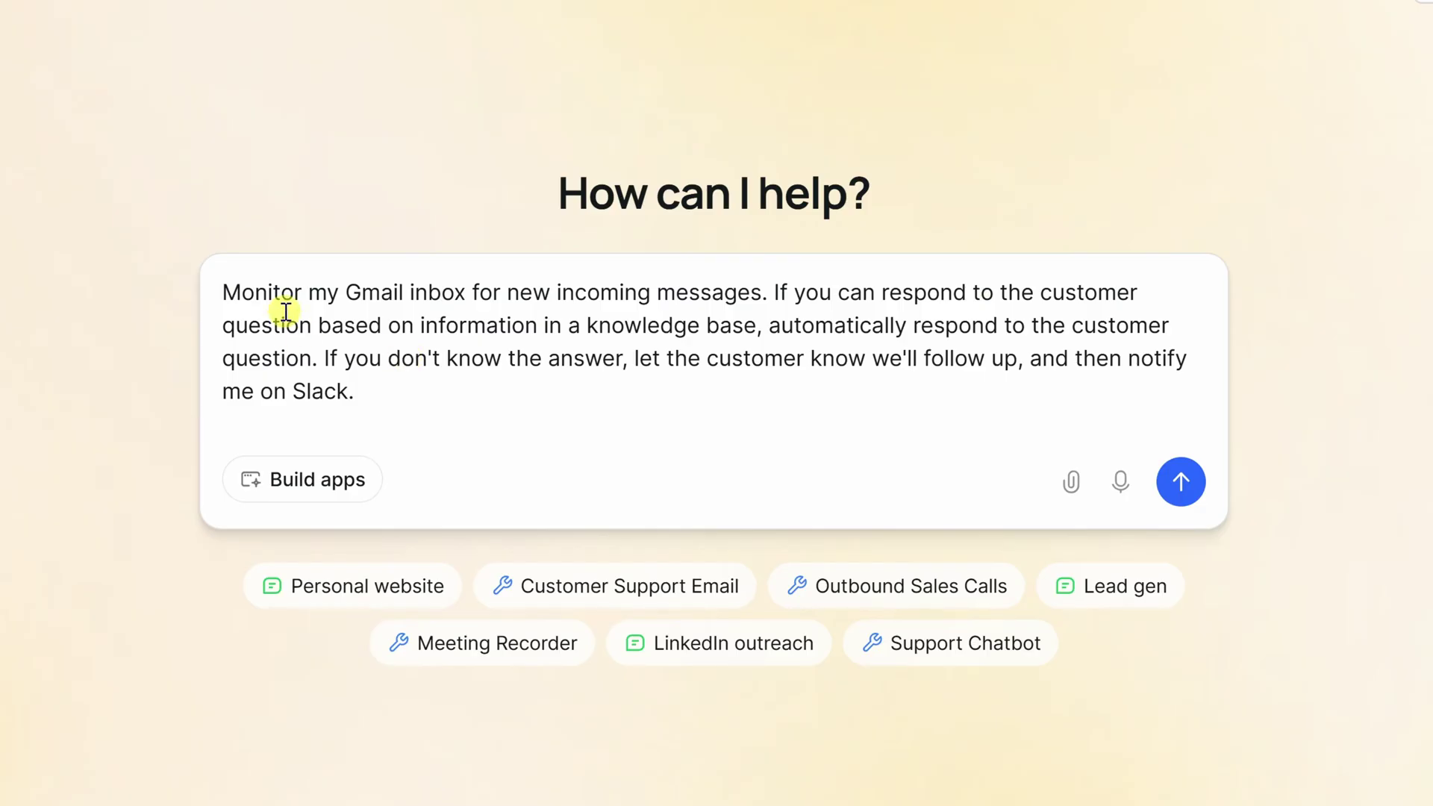
{"action": "key", "text": "BackSpace"}
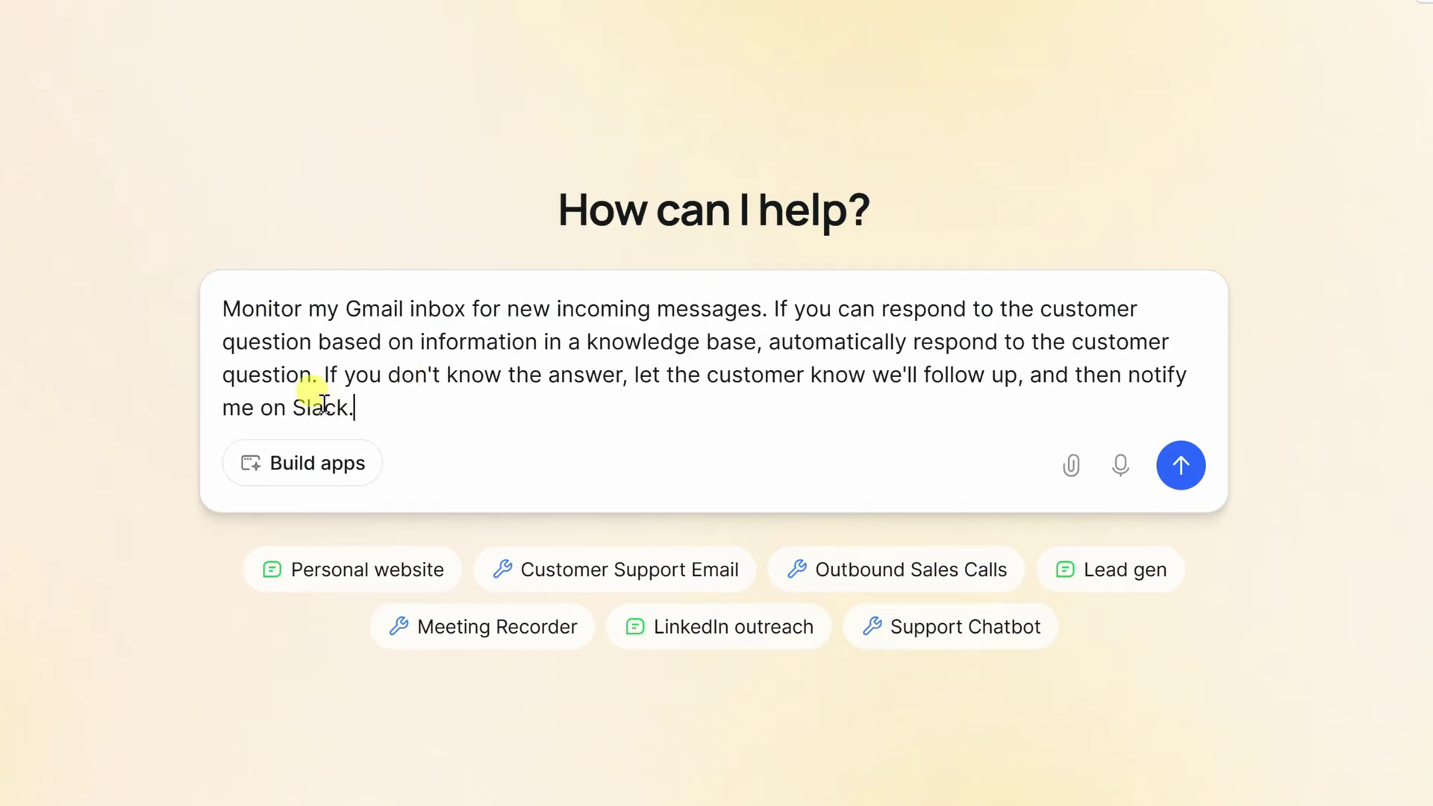
{"action": "left_click_drag", "start_coordinate": [232, 288], "coordinate": [1164, 377]}
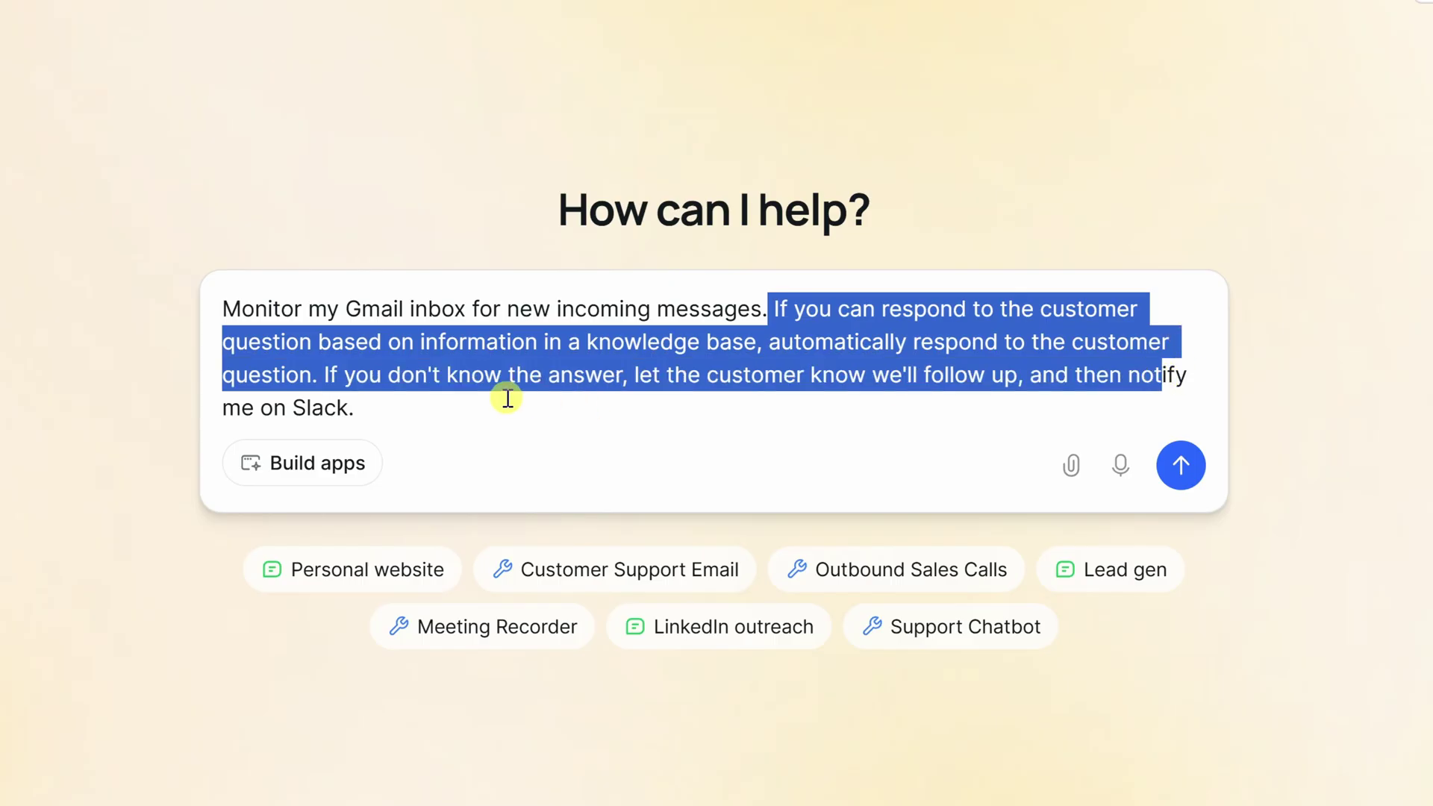
{"action": "left_click", "coordinate": [508, 397]}
{"action": "left_click_drag", "start_coordinate": [329, 375], "coordinate": [1017, 406]}
{"action": "left_click", "coordinate": [583, 420]}
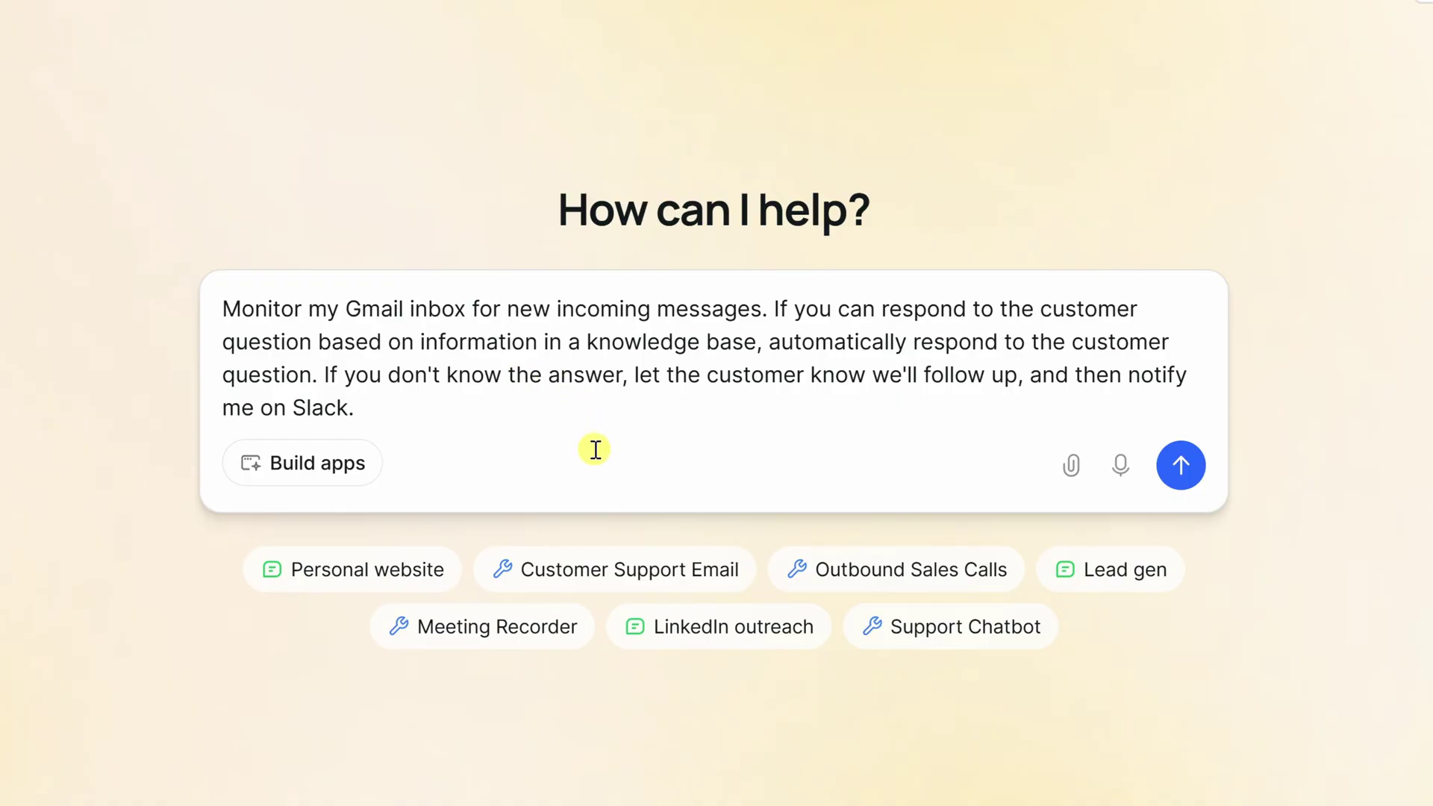
{"action": "left_click", "coordinate": [1182, 467]}
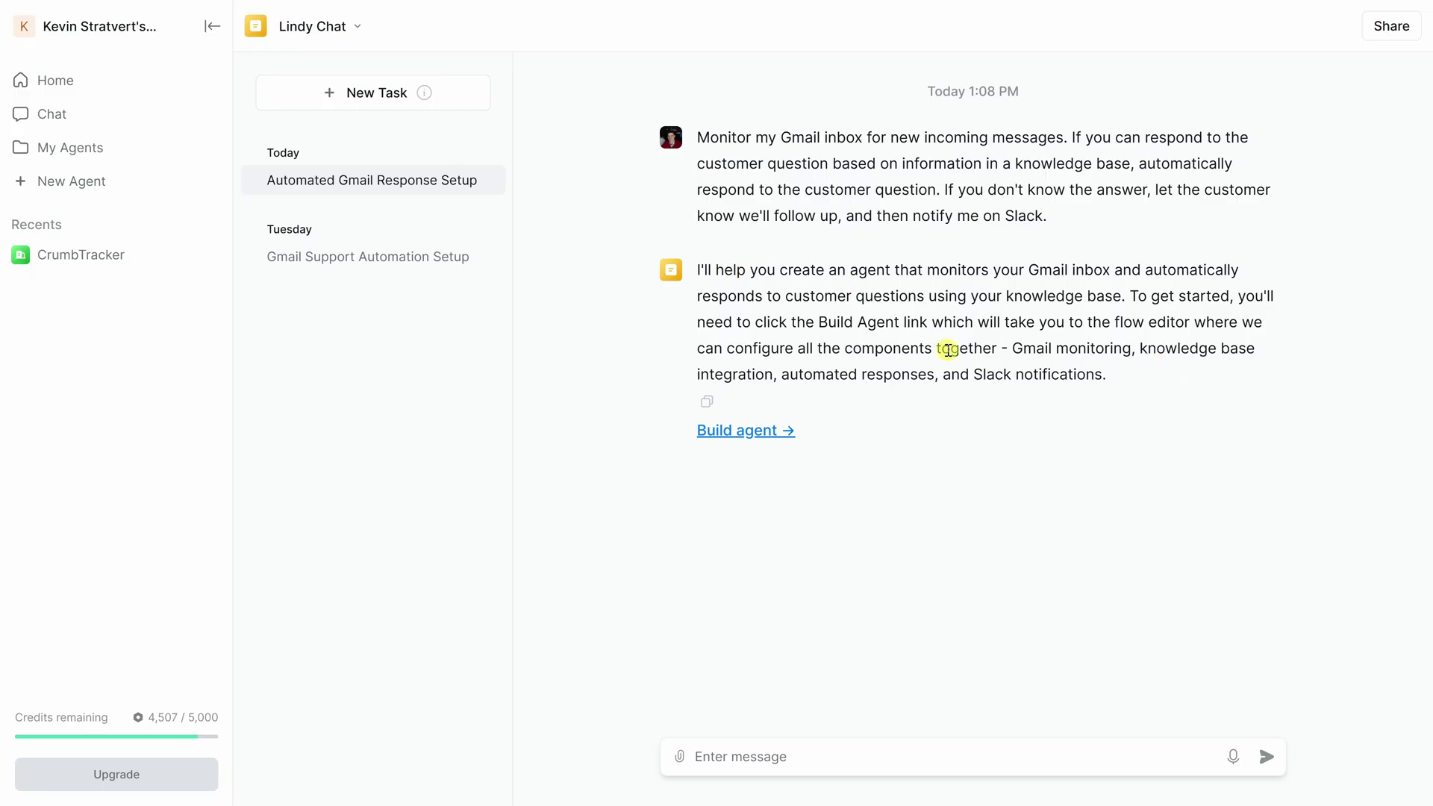
Open the Gmail Customer Support Agent in the flow editor and confirm its workflow with 'yes'
{"action": "left_click", "coordinate": [757, 435]}
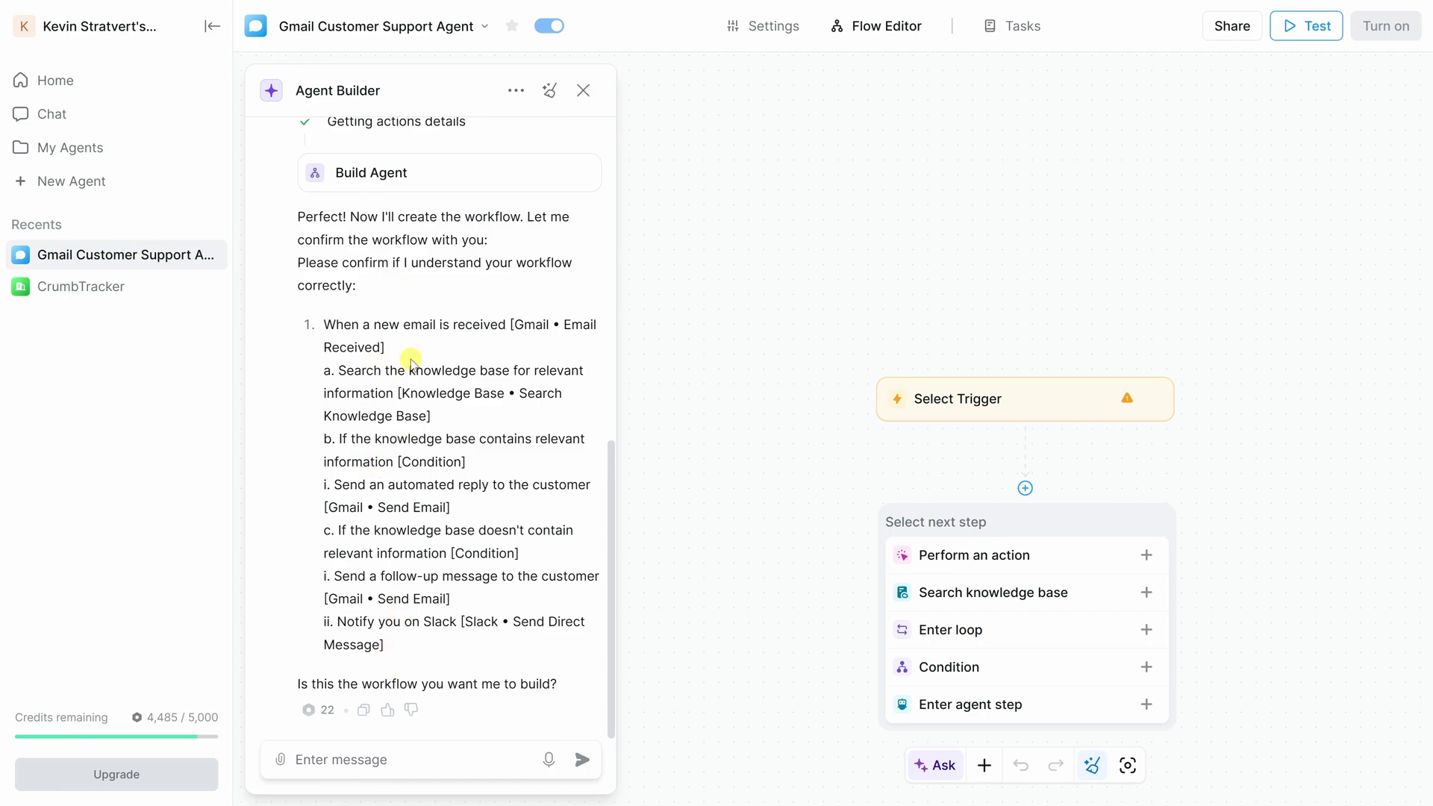
{"action": "left_click", "coordinate": [393, 756]}
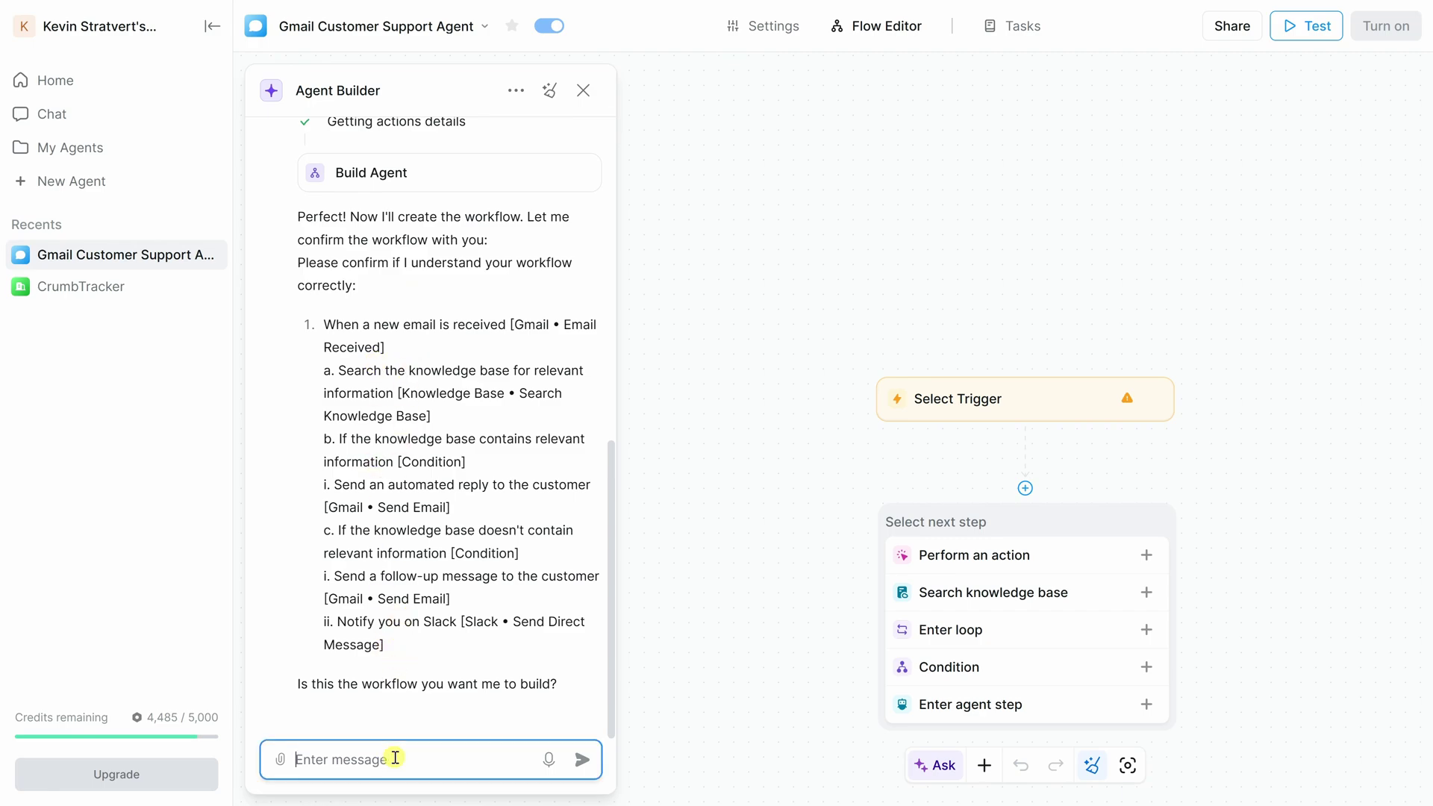
{"action": "type", "text": "yes"}
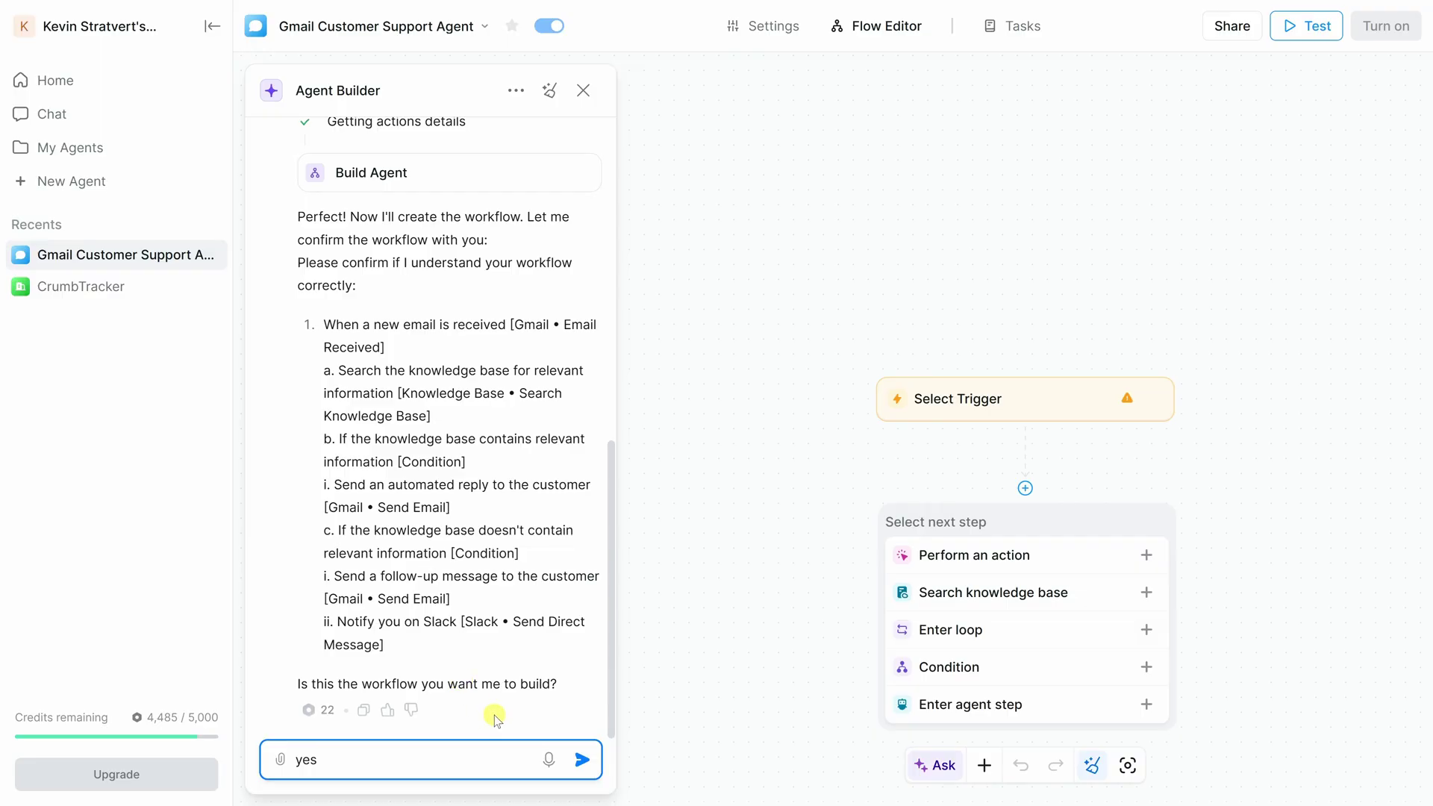
{"action": "left_click", "coordinate": [583, 759]}
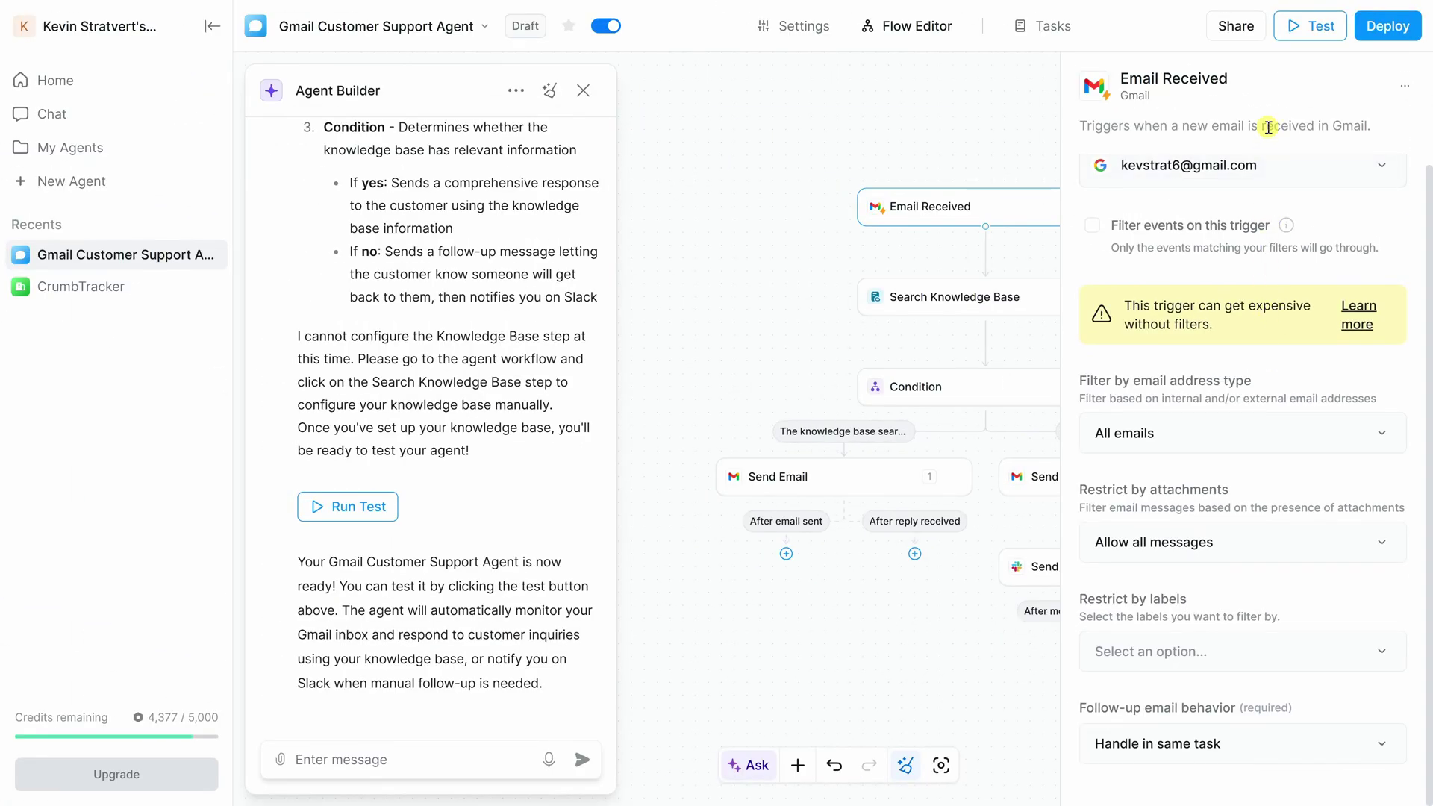
{"action": "left_click", "coordinate": [1271, 175]}
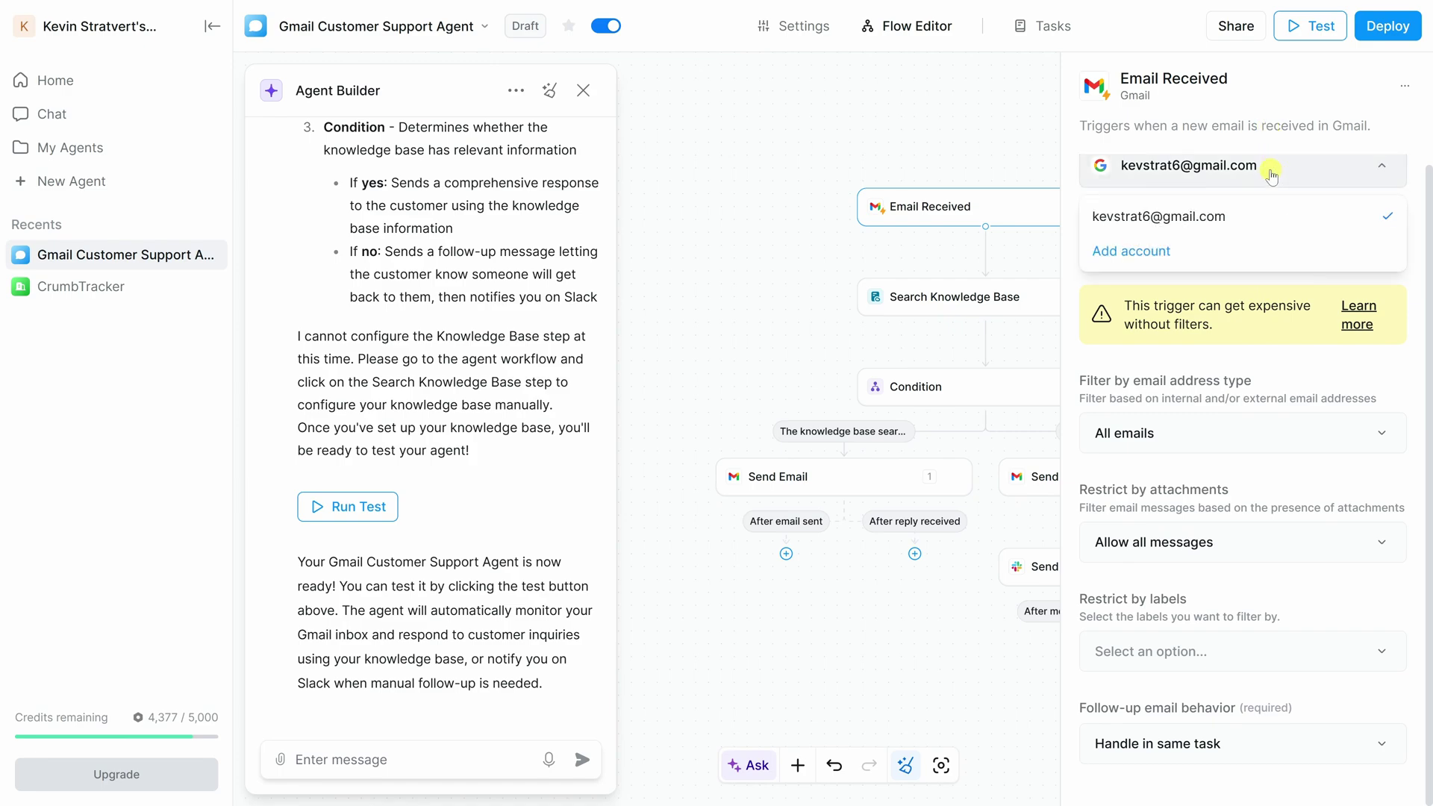
{"action": "left_click", "coordinate": [1086, 173]}
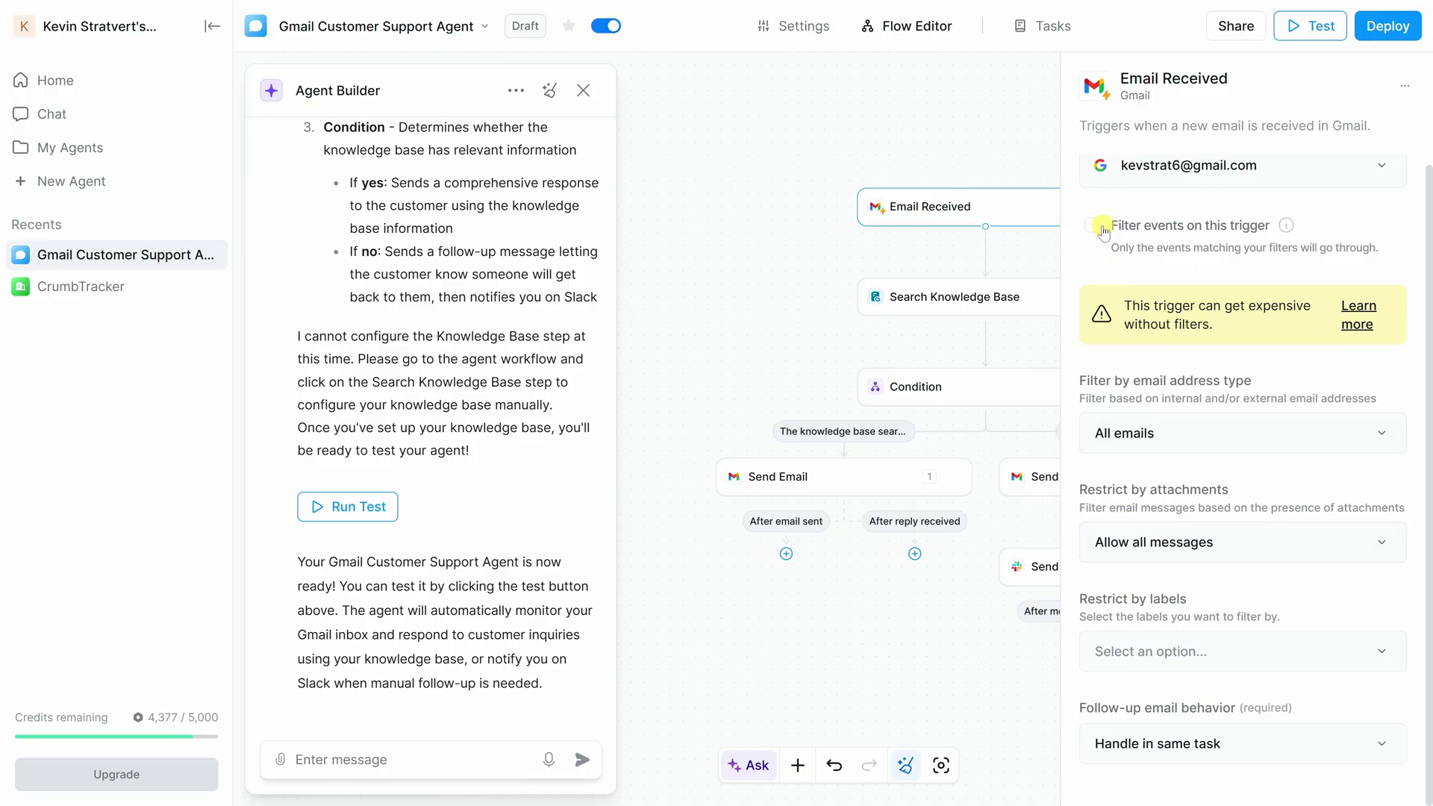
{"action": "left_click", "coordinate": [1095, 226]}
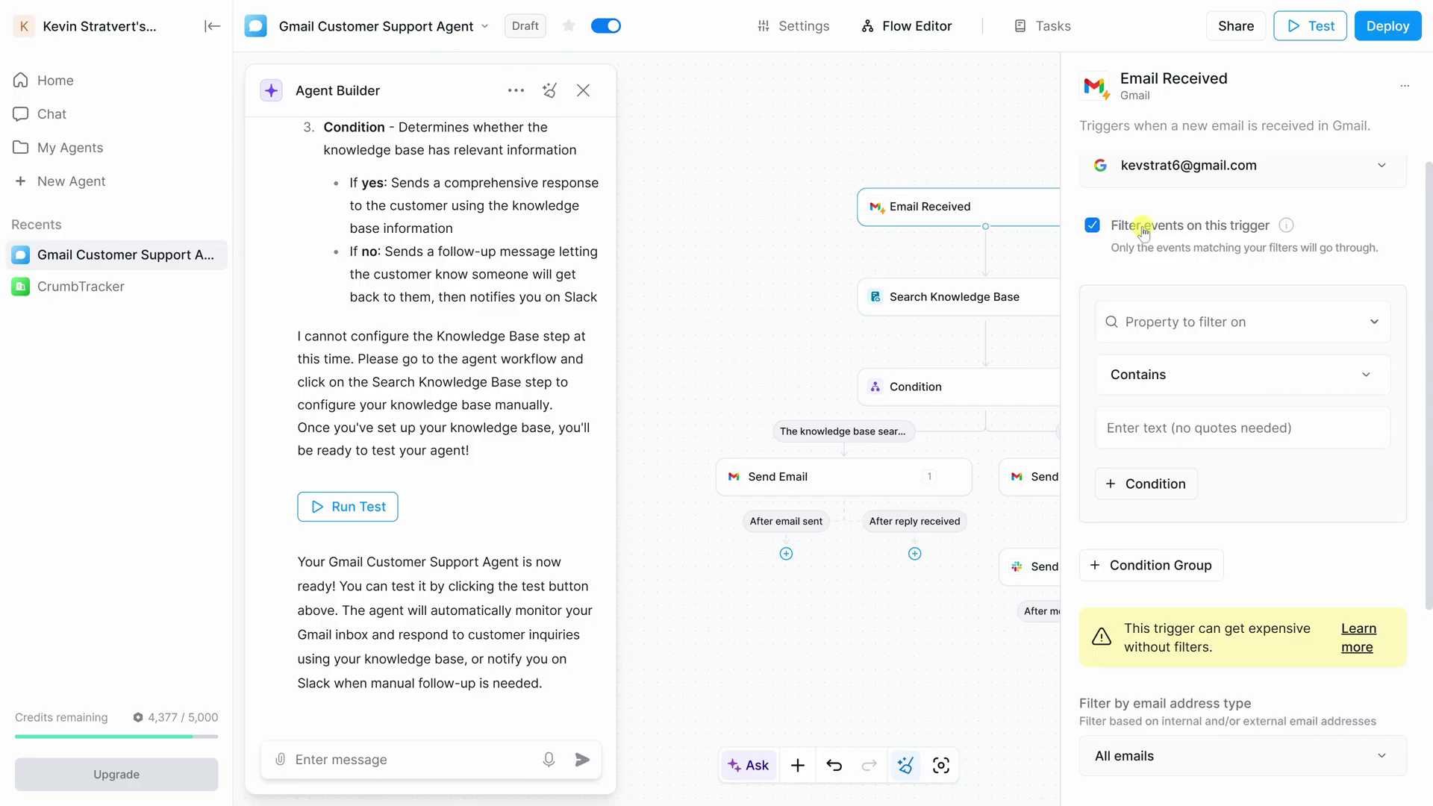
{"action": "left_click", "coordinate": [1303, 377]}
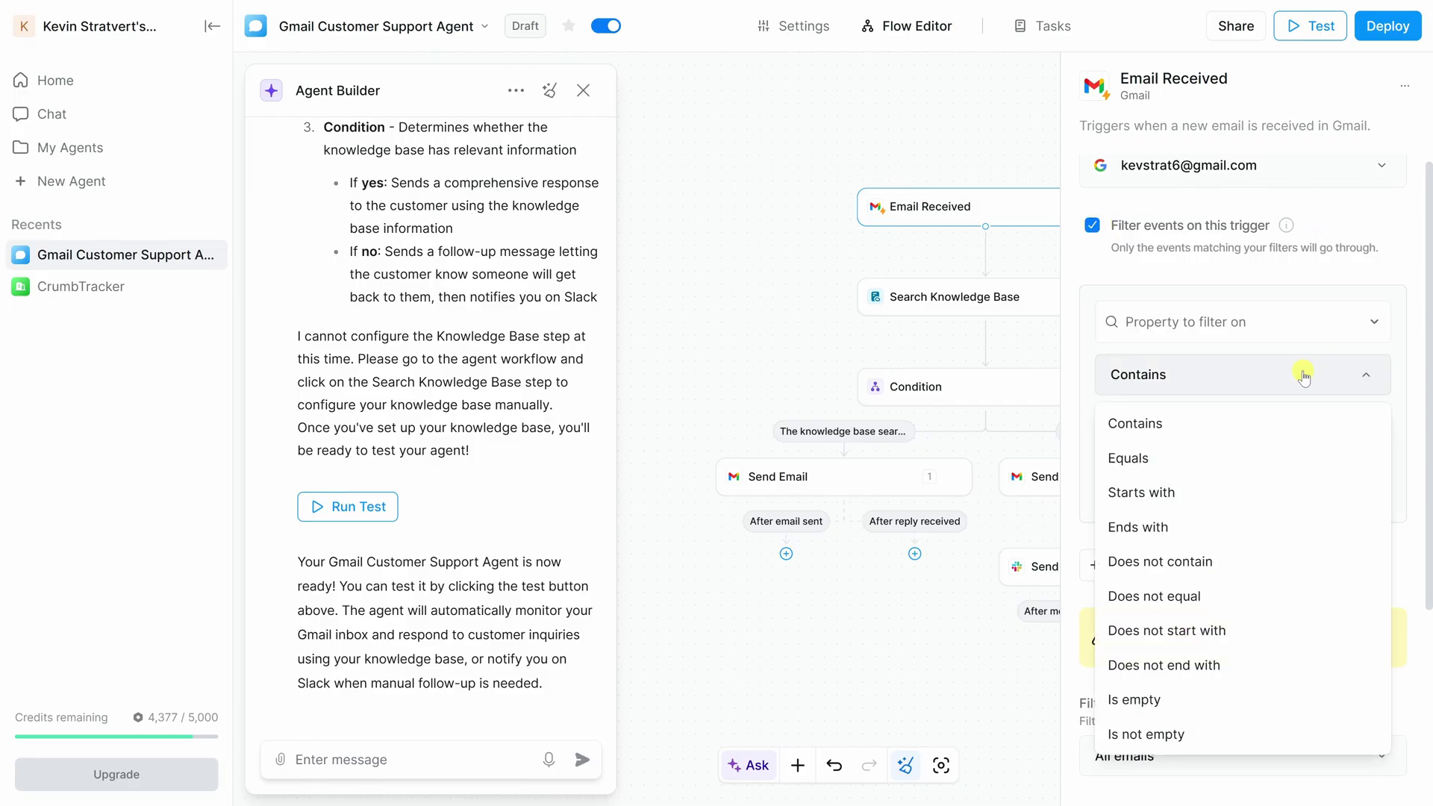
{"action": "left_click", "coordinate": [1074, 385]}
{"action": "left_click", "coordinate": [1092, 225]}
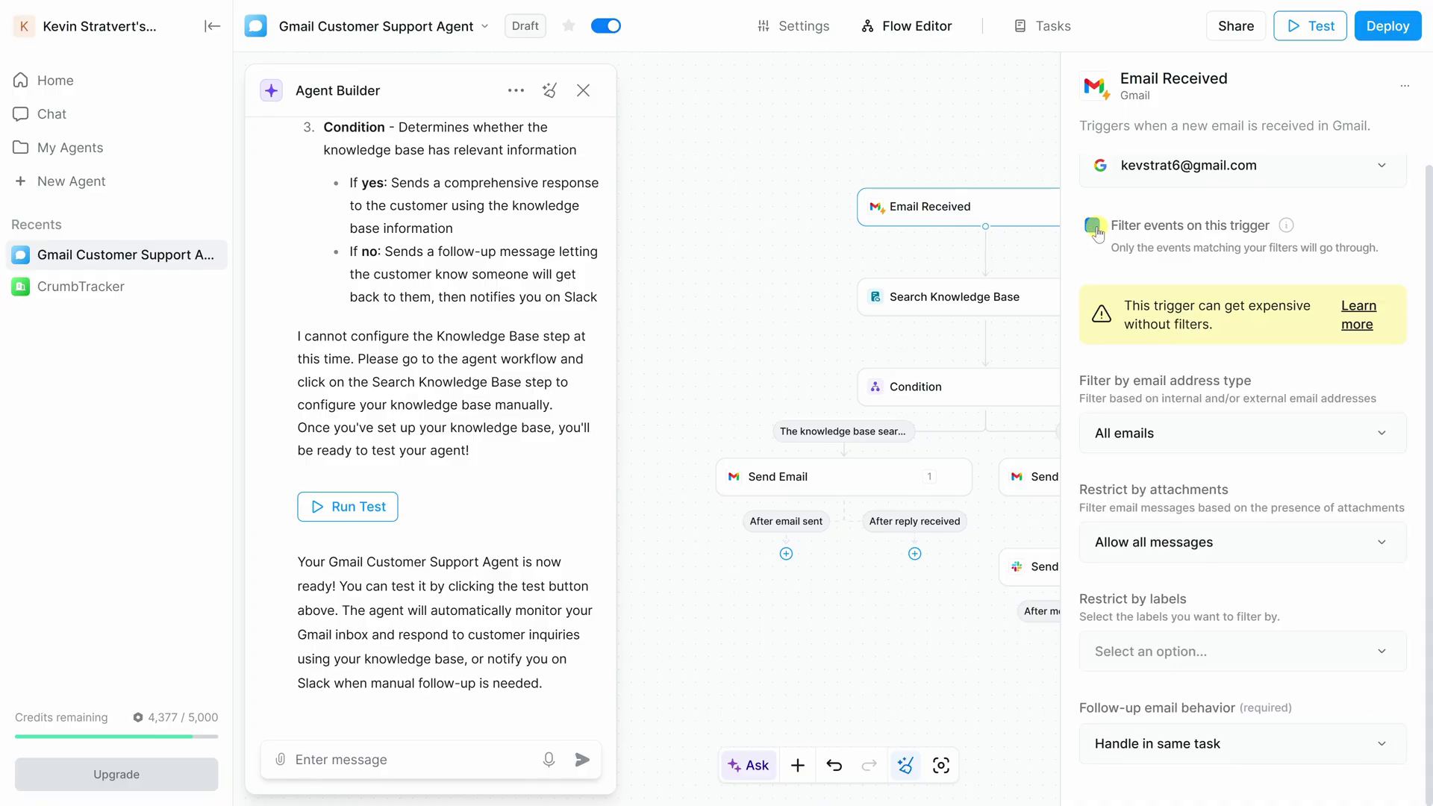
{"action": "left_click", "coordinate": [1161, 440]}
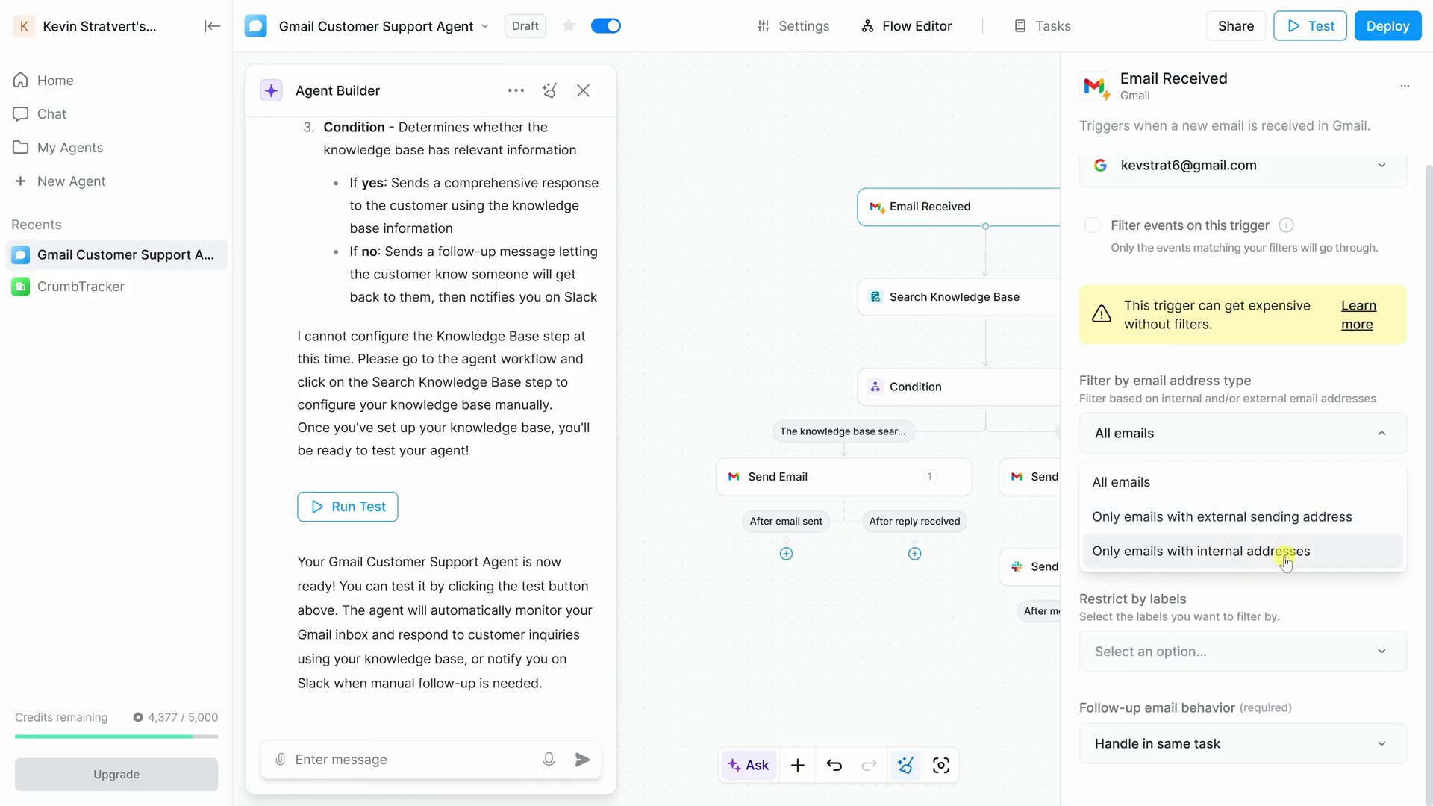
{"action": "left_click", "coordinate": [1235, 442]}
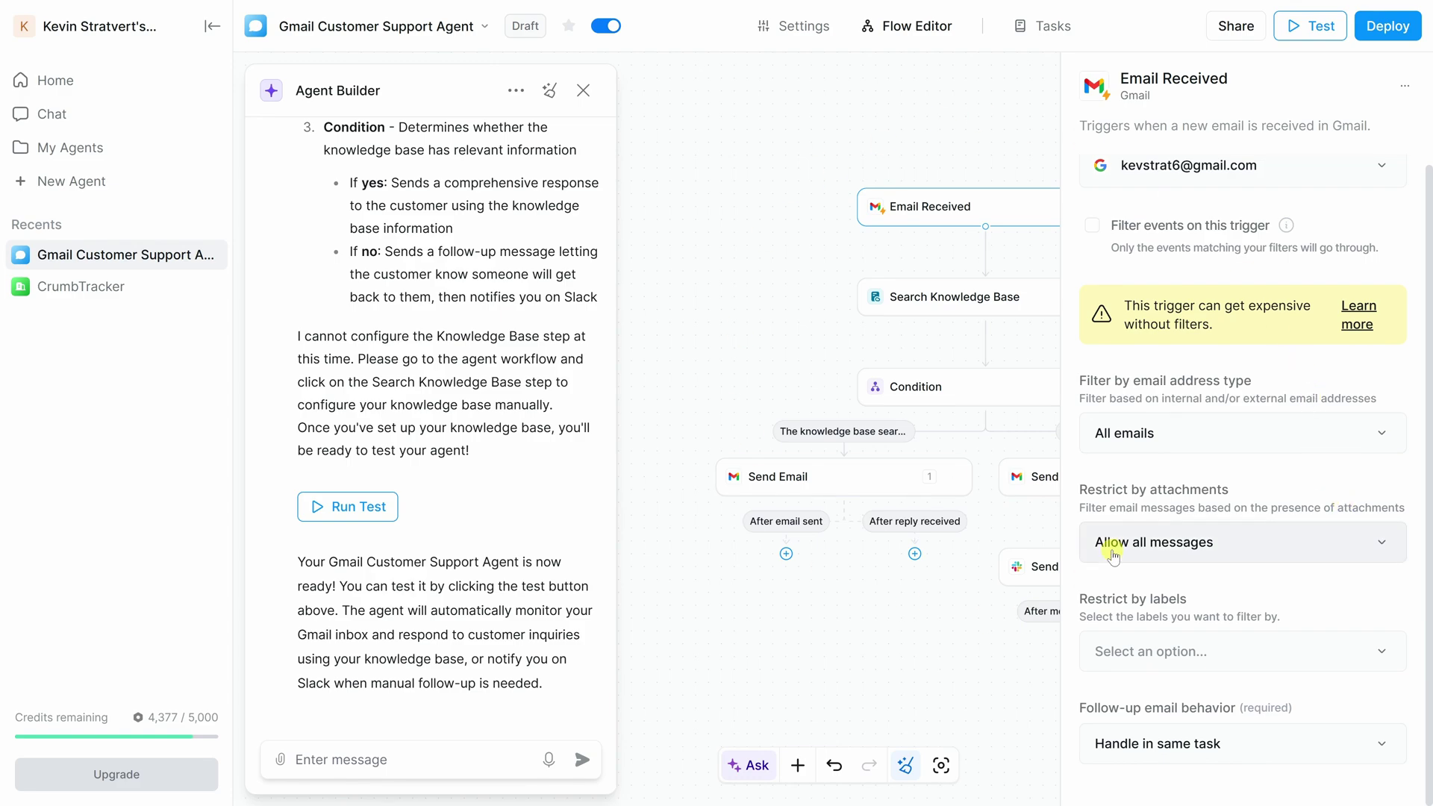
{"action": "left_click", "coordinate": [1165, 439]}
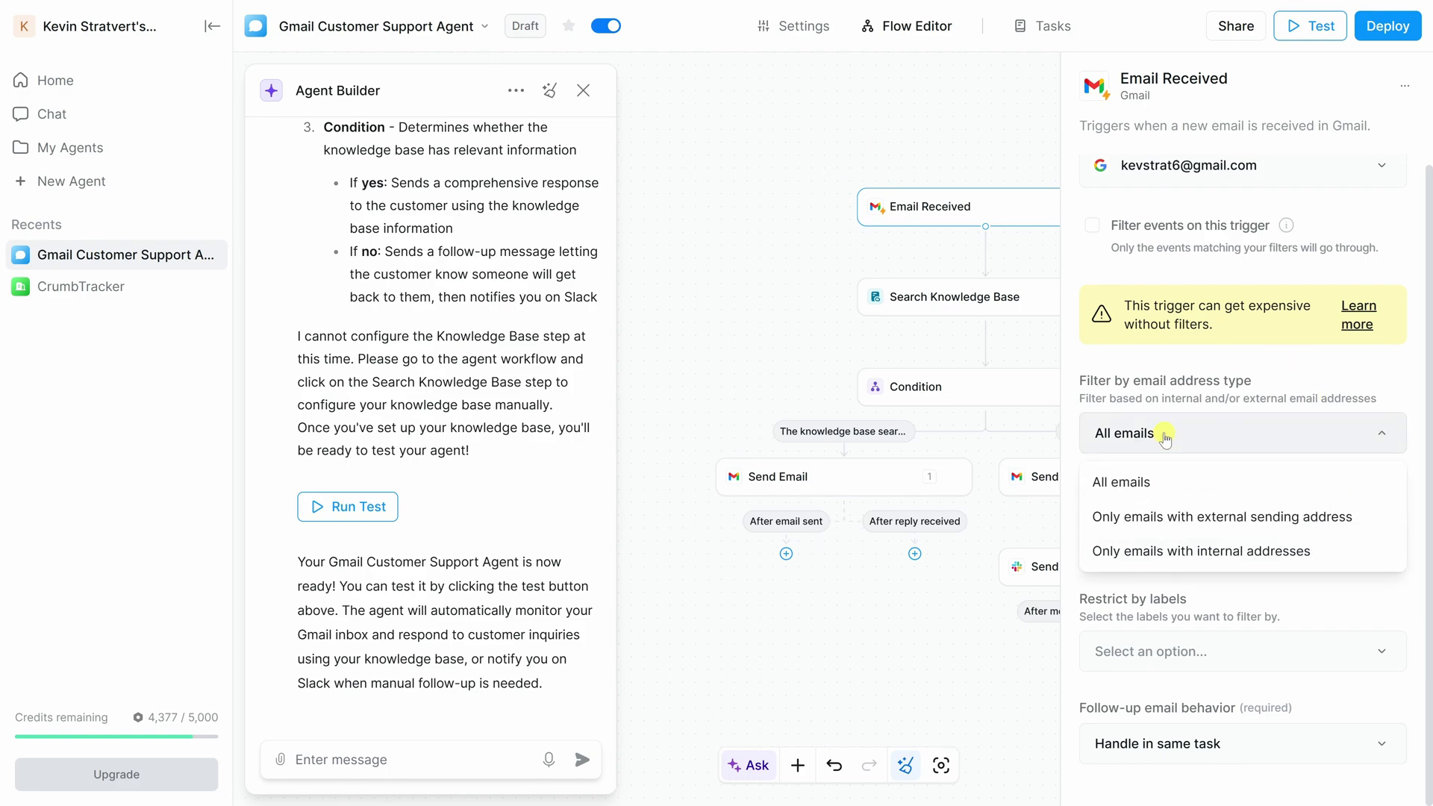
{"action": "left_click", "coordinate": [1135, 485]}
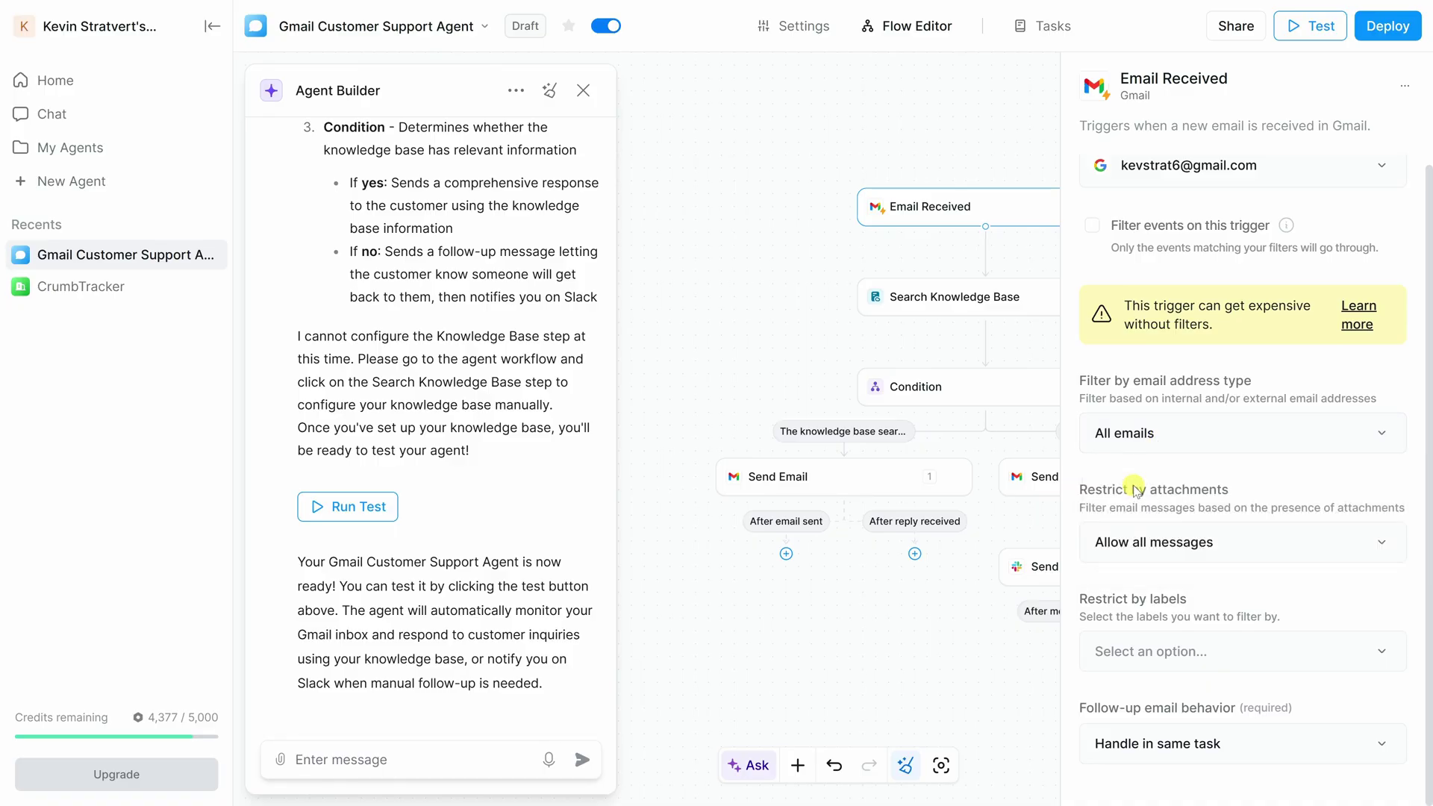
Choose plain Text as the source for the Search Knowledge Base step
{"action": "left_click", "coordinate": [934, 305]}
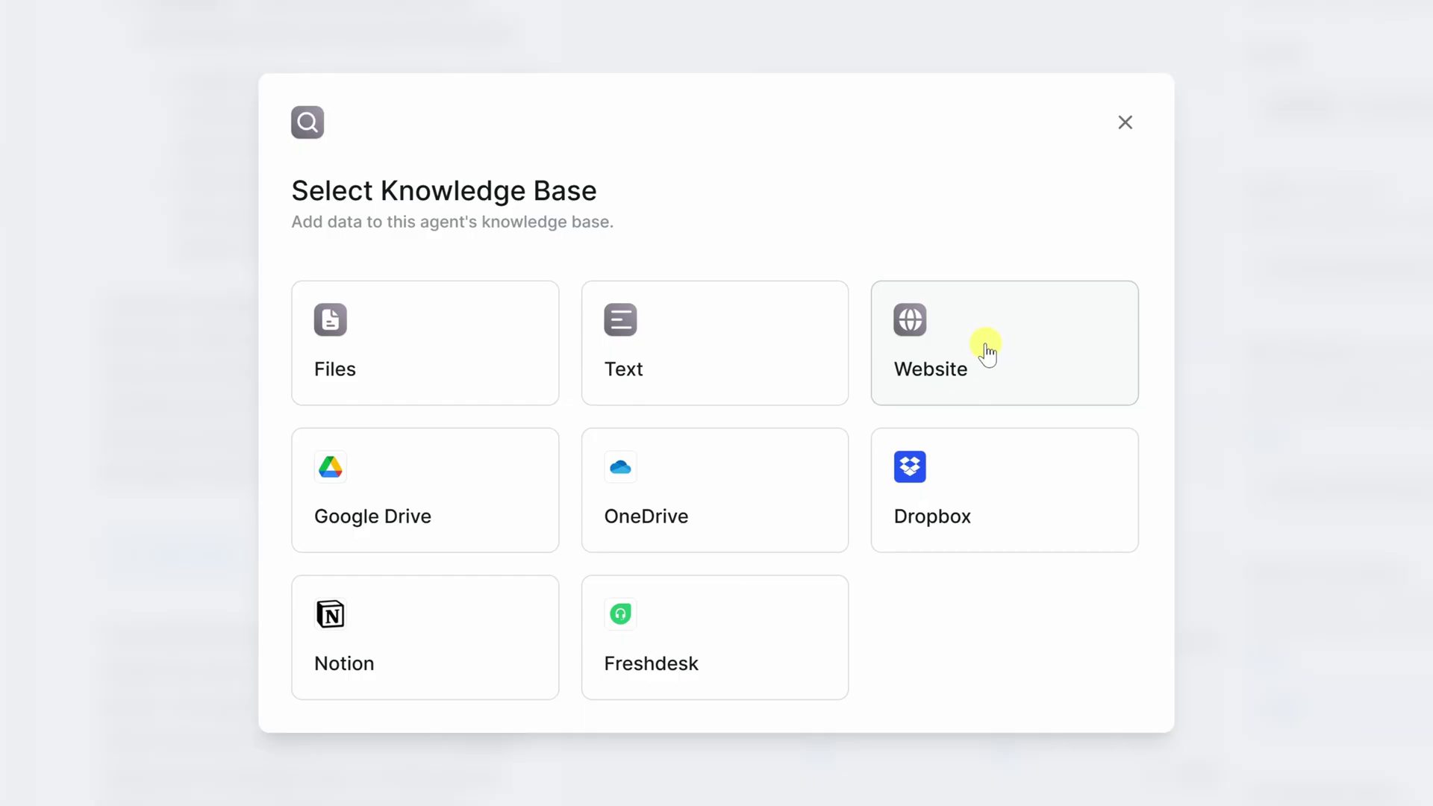
{"action": "left_click", "coordinate": [686, 365]}
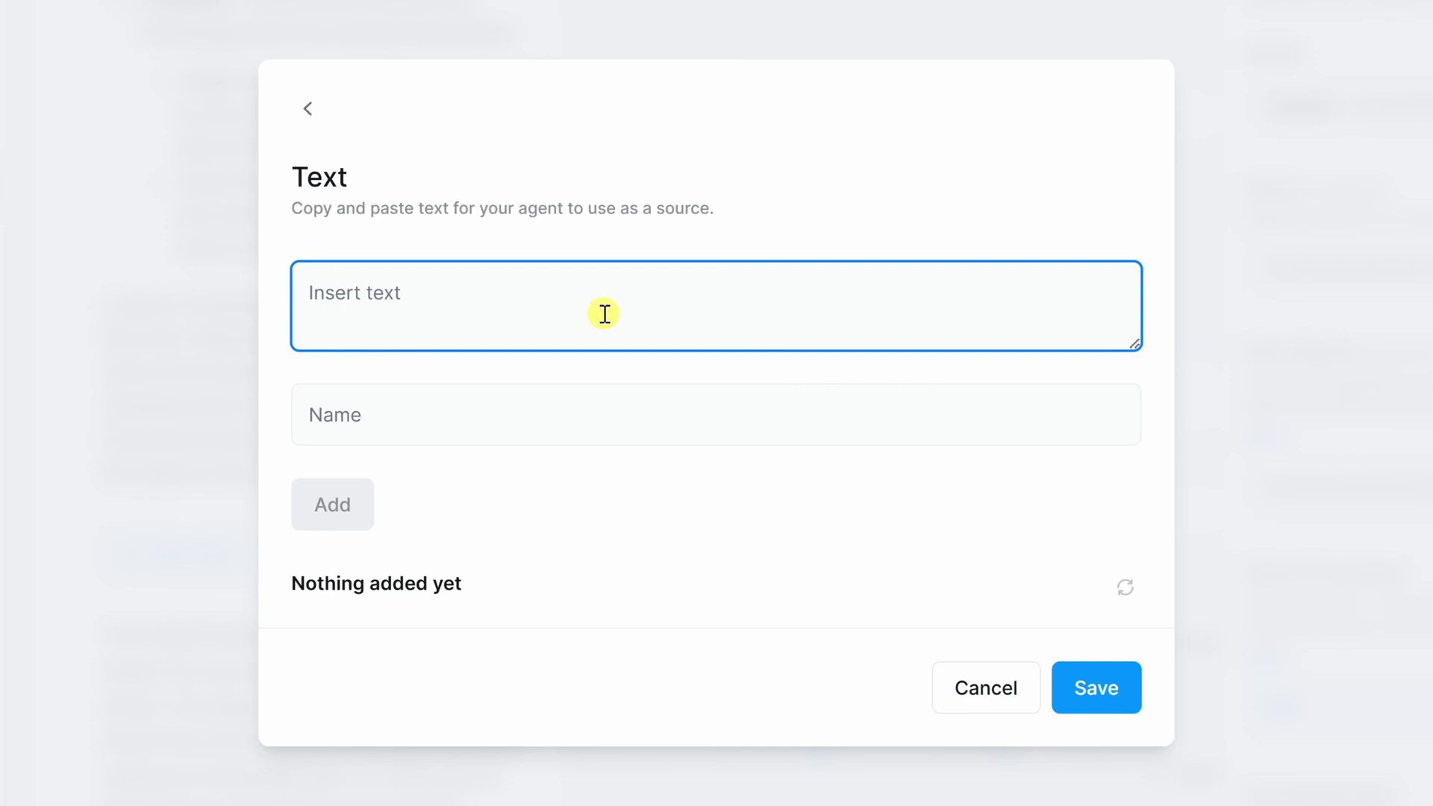
Paste the cookie company FAQ, add it as a text item, and save the 2.2K-character source
{"action": "key", "text": "ctrl+v"}
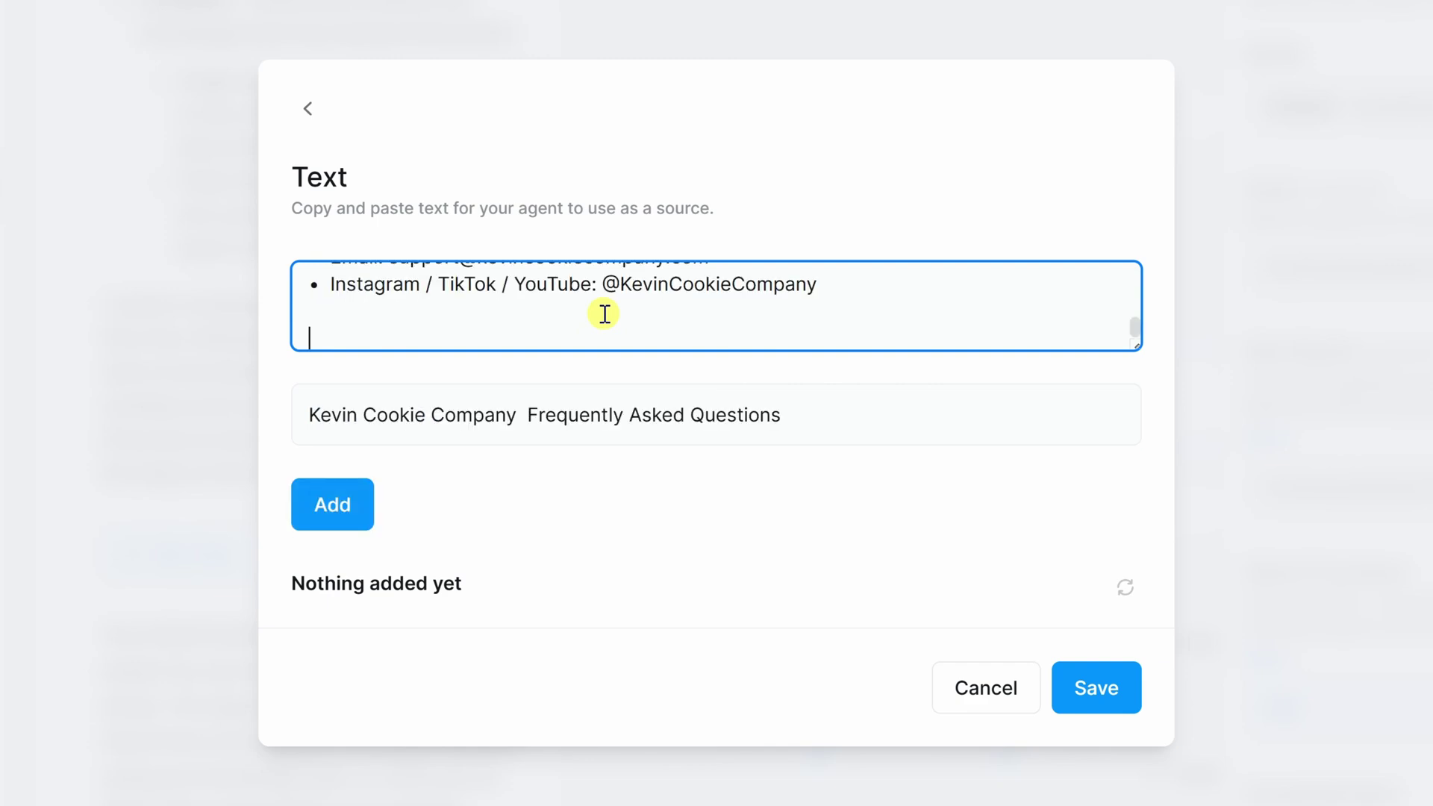
{"action": "left_click_drag", "start_coordinate": [1004, 362], "coordinate": [982, 662]}
{"action": "scroll", "coordinate": [822, 406], "scroll_direction": "up", "scroll_amount": 10}
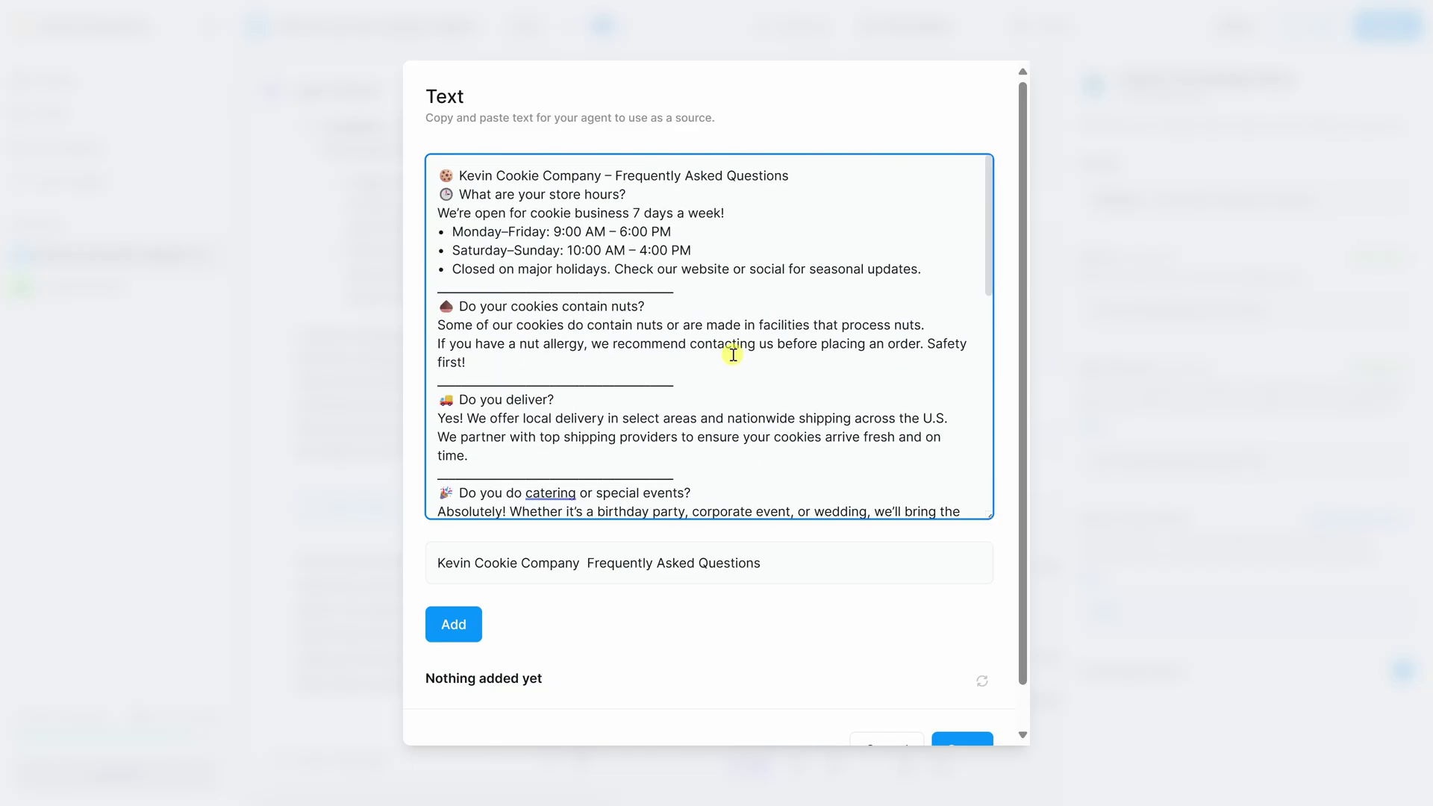
{"action": "left_click_drag", "start_coordinate": [433, 175], "coordinate": [962, 266]}
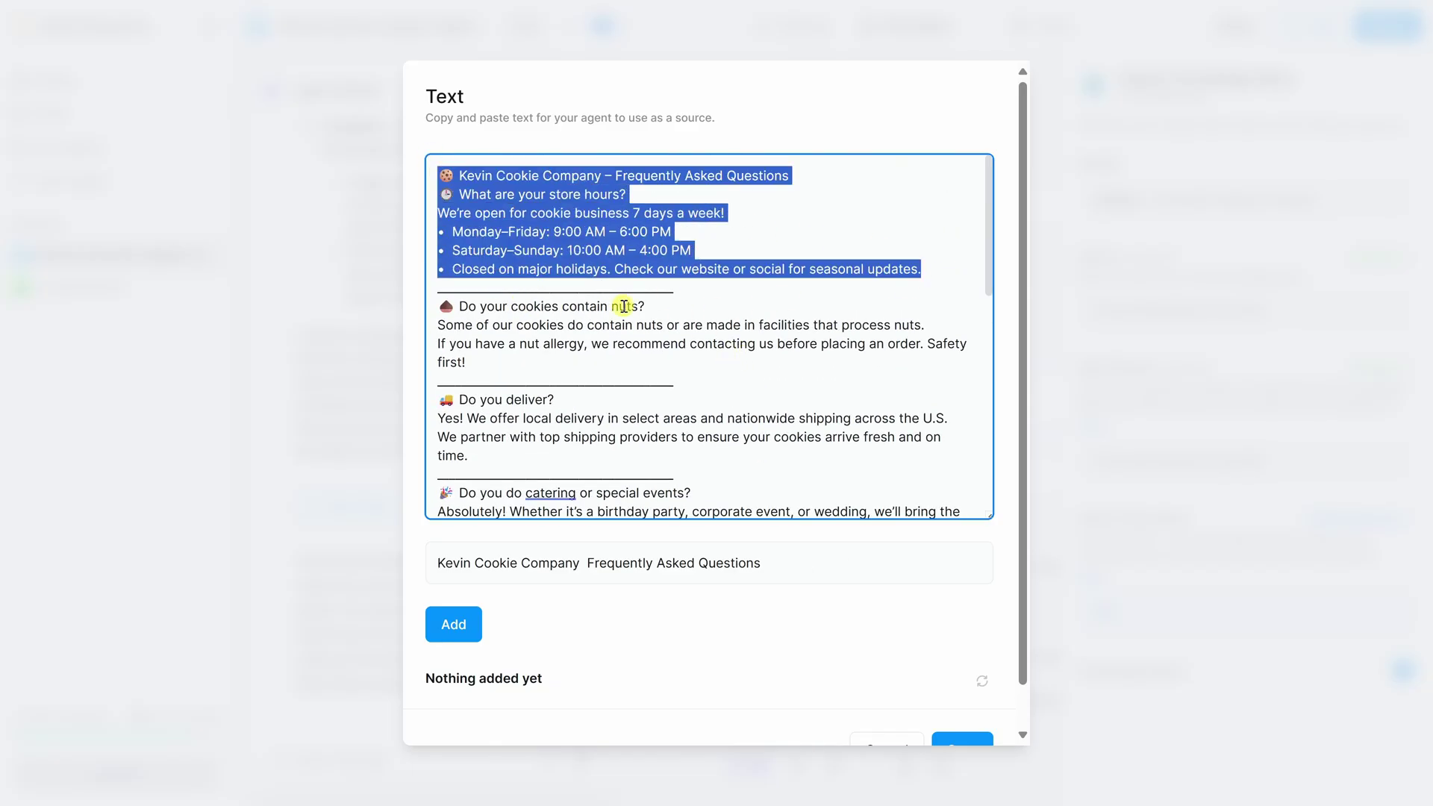
{"action": "scroll", "coordinate": [641, 314], "scroll_direction": "down", "scroll_amount": 1}
{"action": "scroll", "coordinate": [641, 314], "scroll_direction": "down", "scroll_amount": 5}
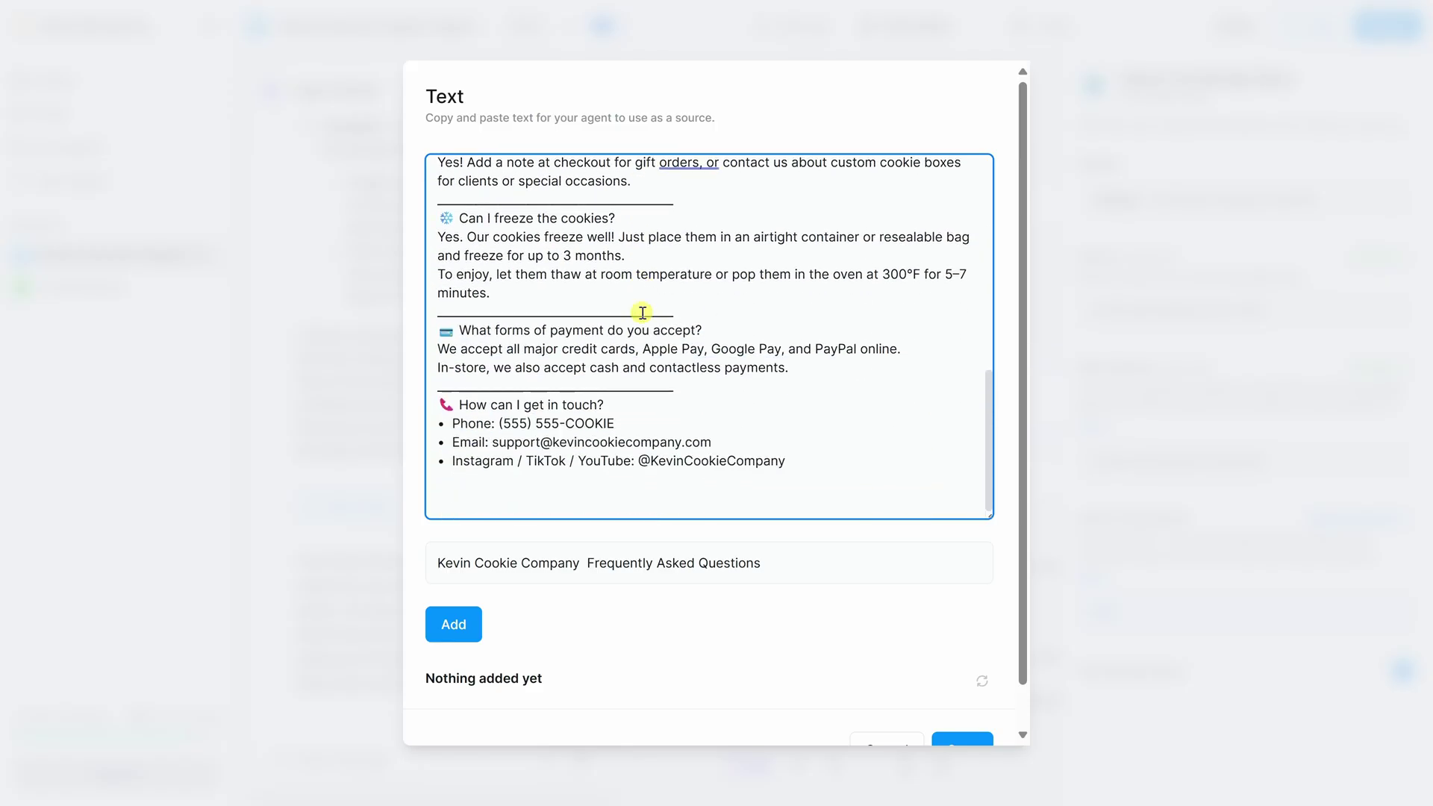
{"action": "left_click_drag", "start_coordinate": [464, 405], "coordinate": [881, 458]}
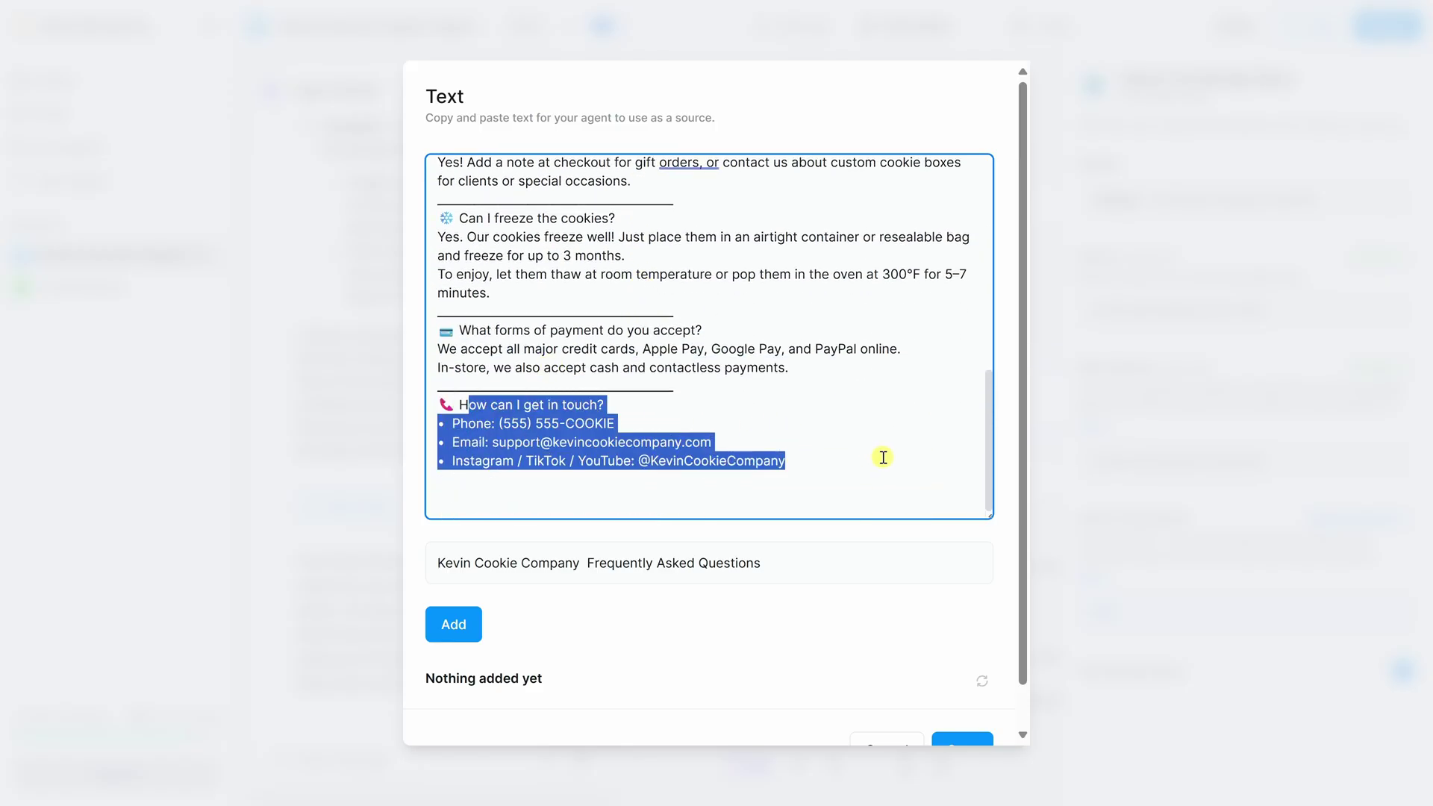
{"action": "left_click", "coordinate": [842, 454]}
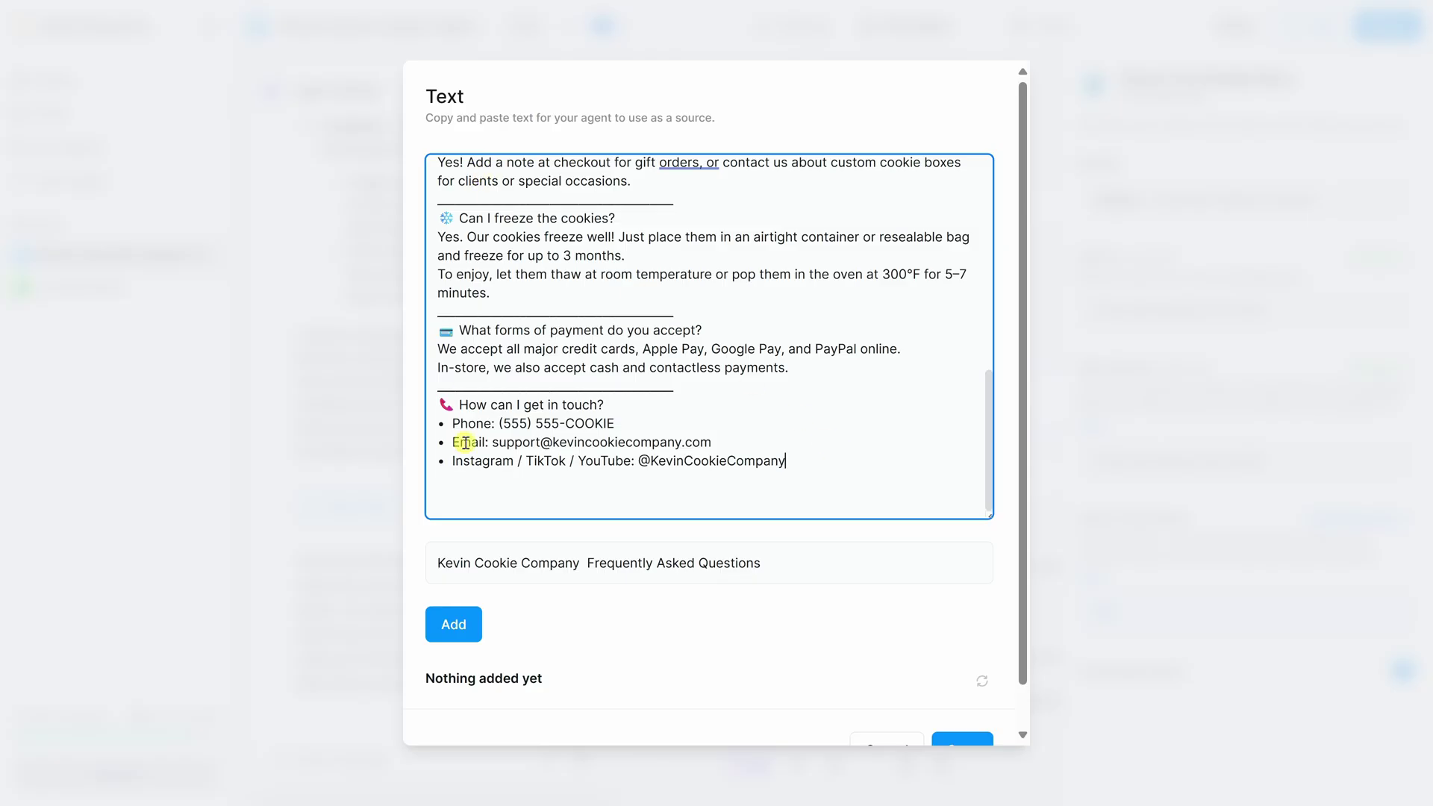
{"action": "left_click", "coordinate": [456, 629]}
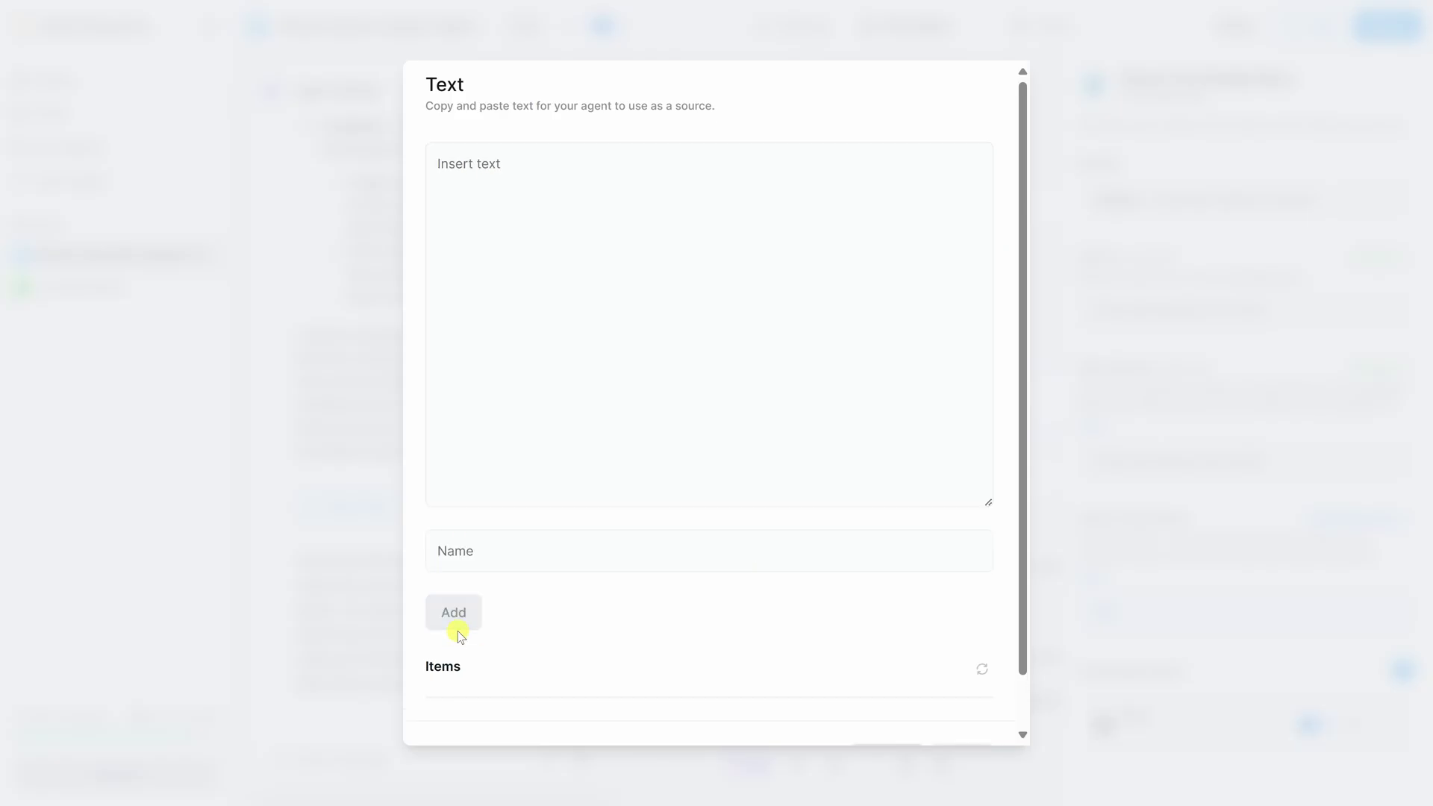
{"action": "scroll", "coordinate": [575, 605], "scroll_direction": "down", "scroll_amount": 1}
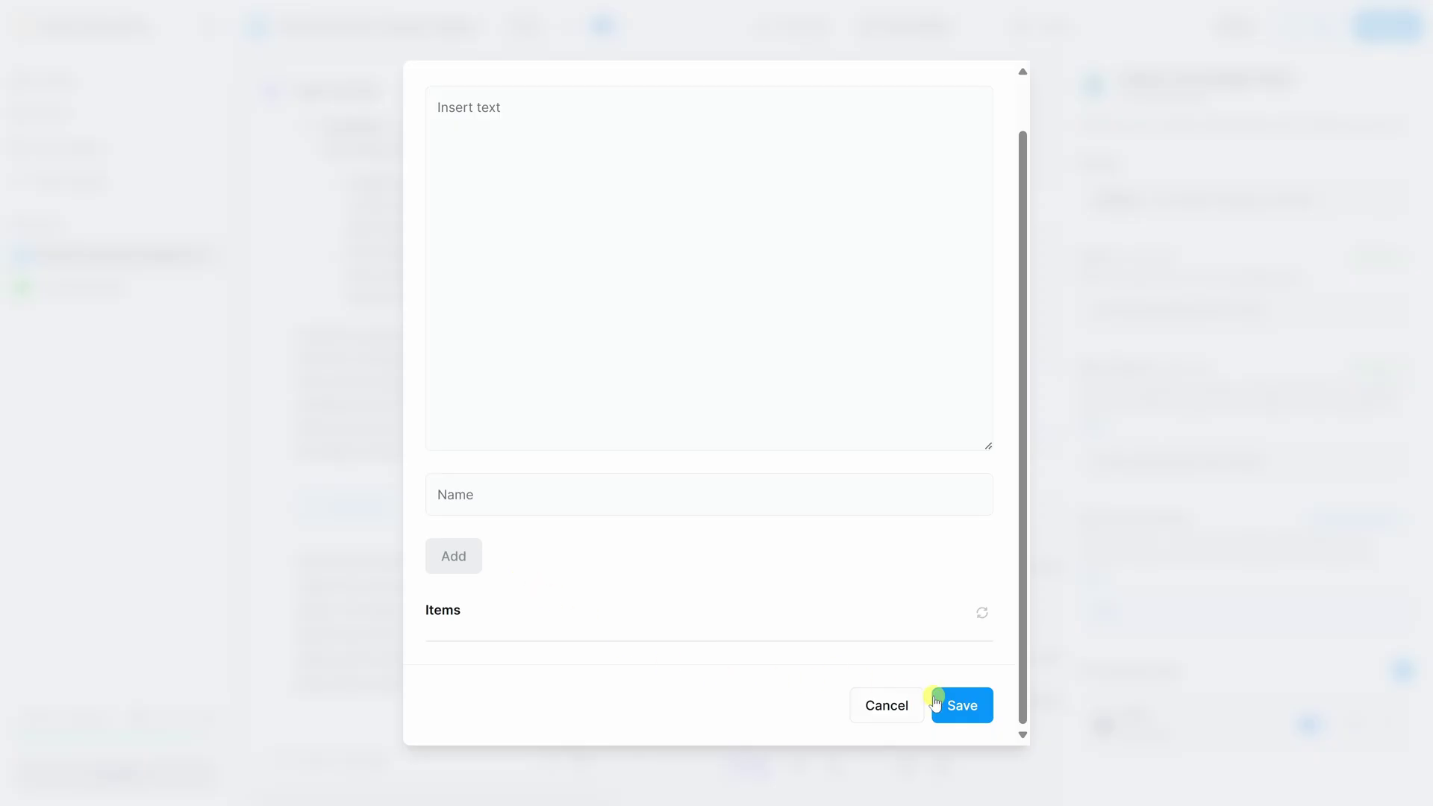
{"action": "left_click", "coordinate": [961, 706]}
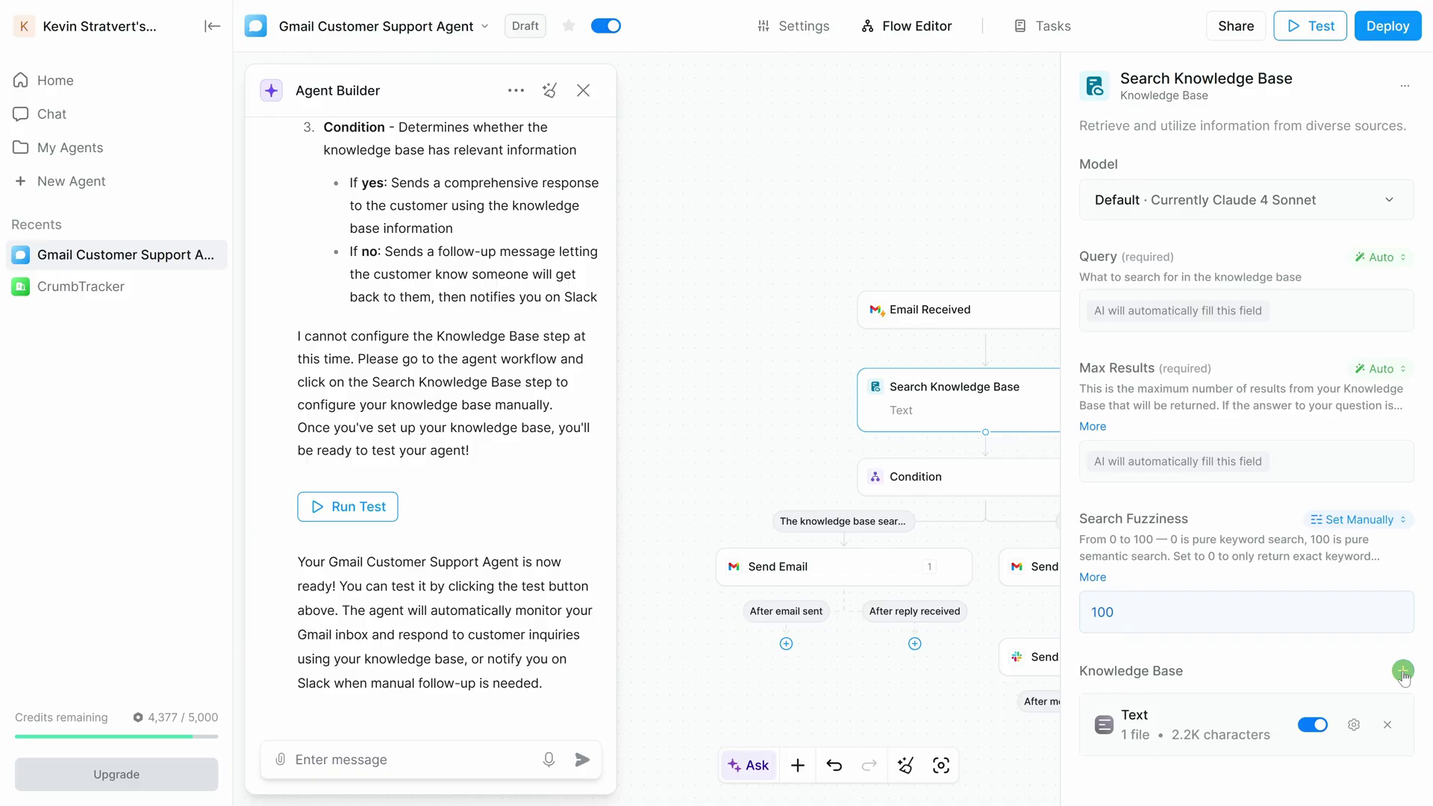
Review the Condition step's branches for helpful versus insufficient knowledge-base results
{"action": "left_click", "coordinate": [895, 485]}
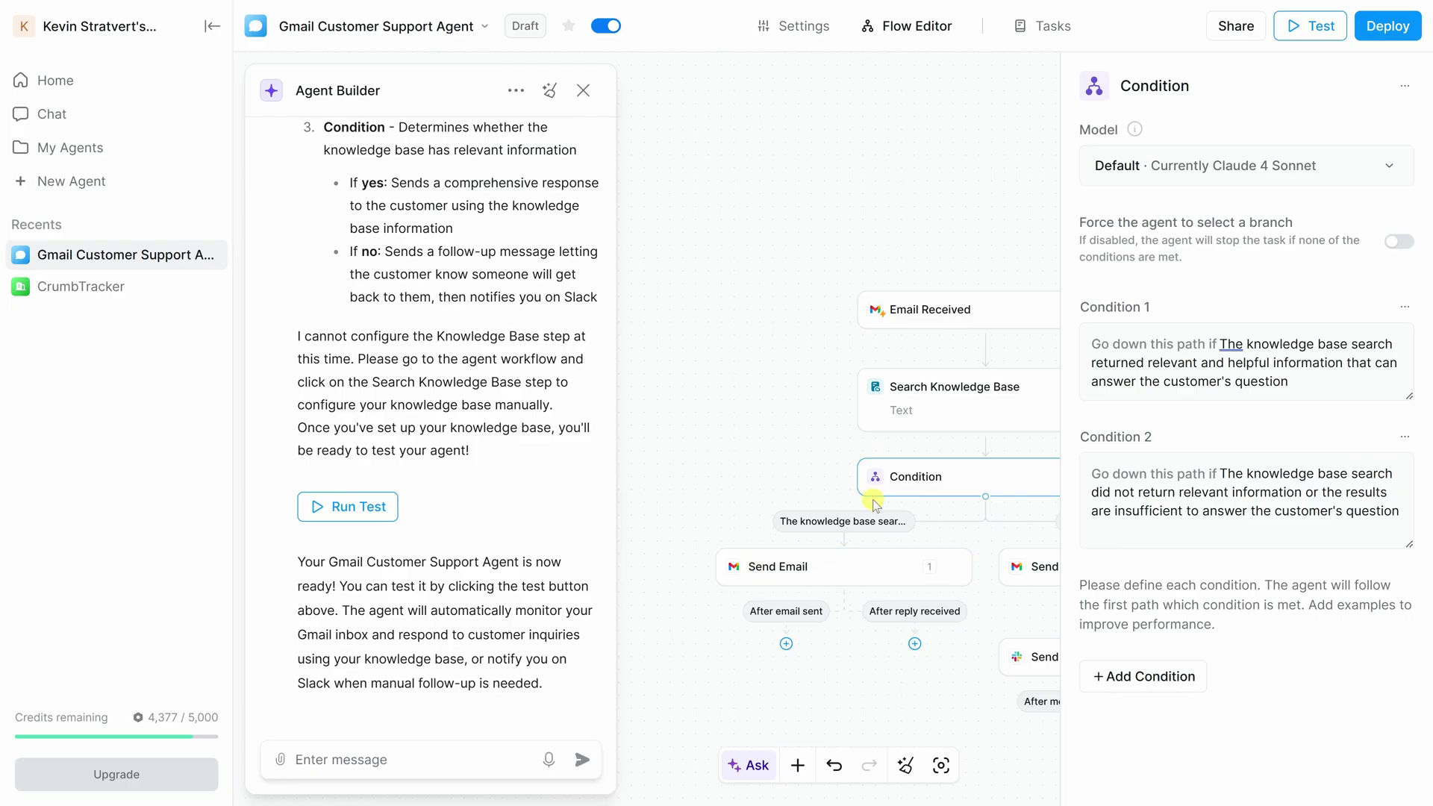
Review the answered-branch Send Email step, keeping its body on Prompt AI
{"action": "left_click", "coordinate": [753, 579]}
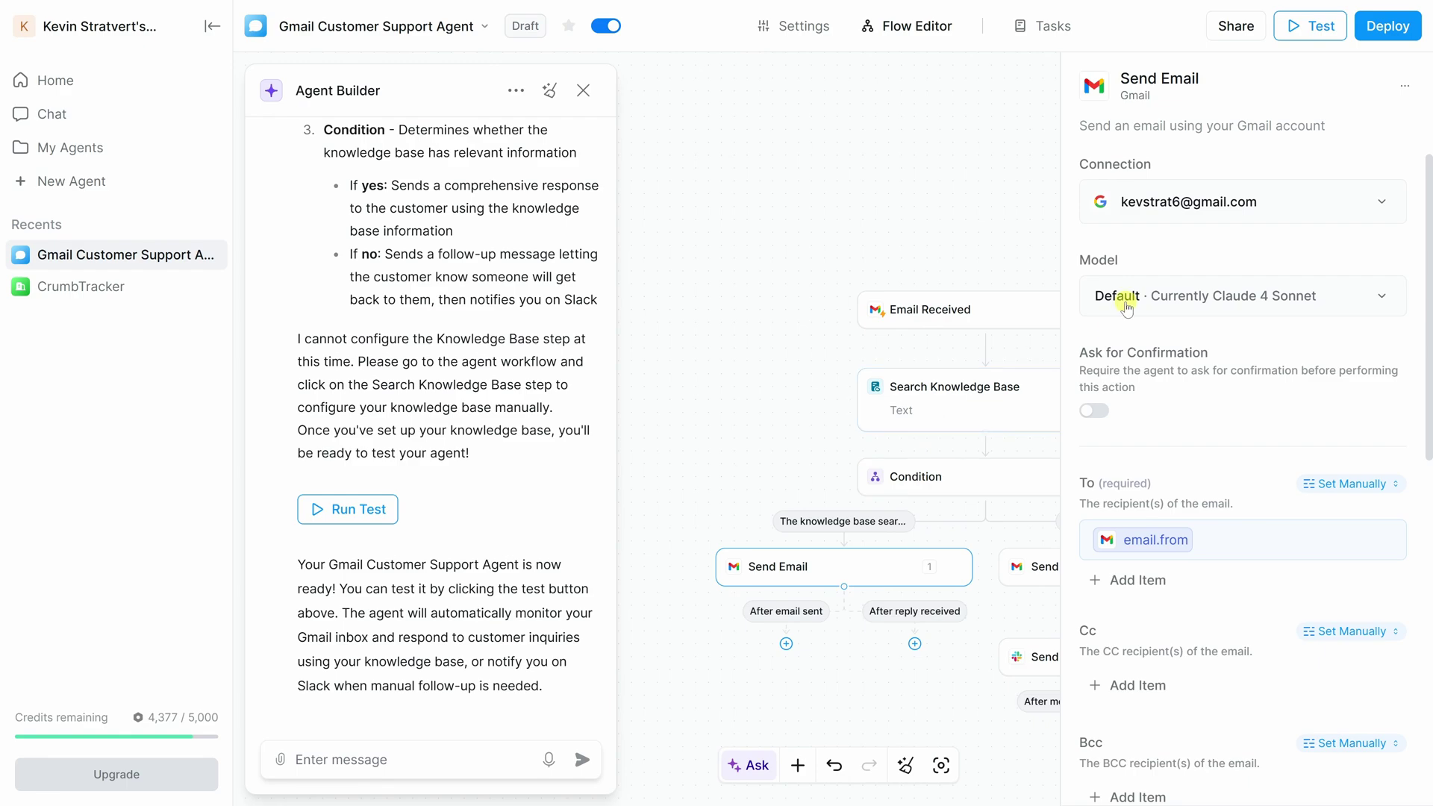
{"action": "scroll", "coordinate": [1187, 351], "scroll_direction": "down", "scroll_amount": 7}
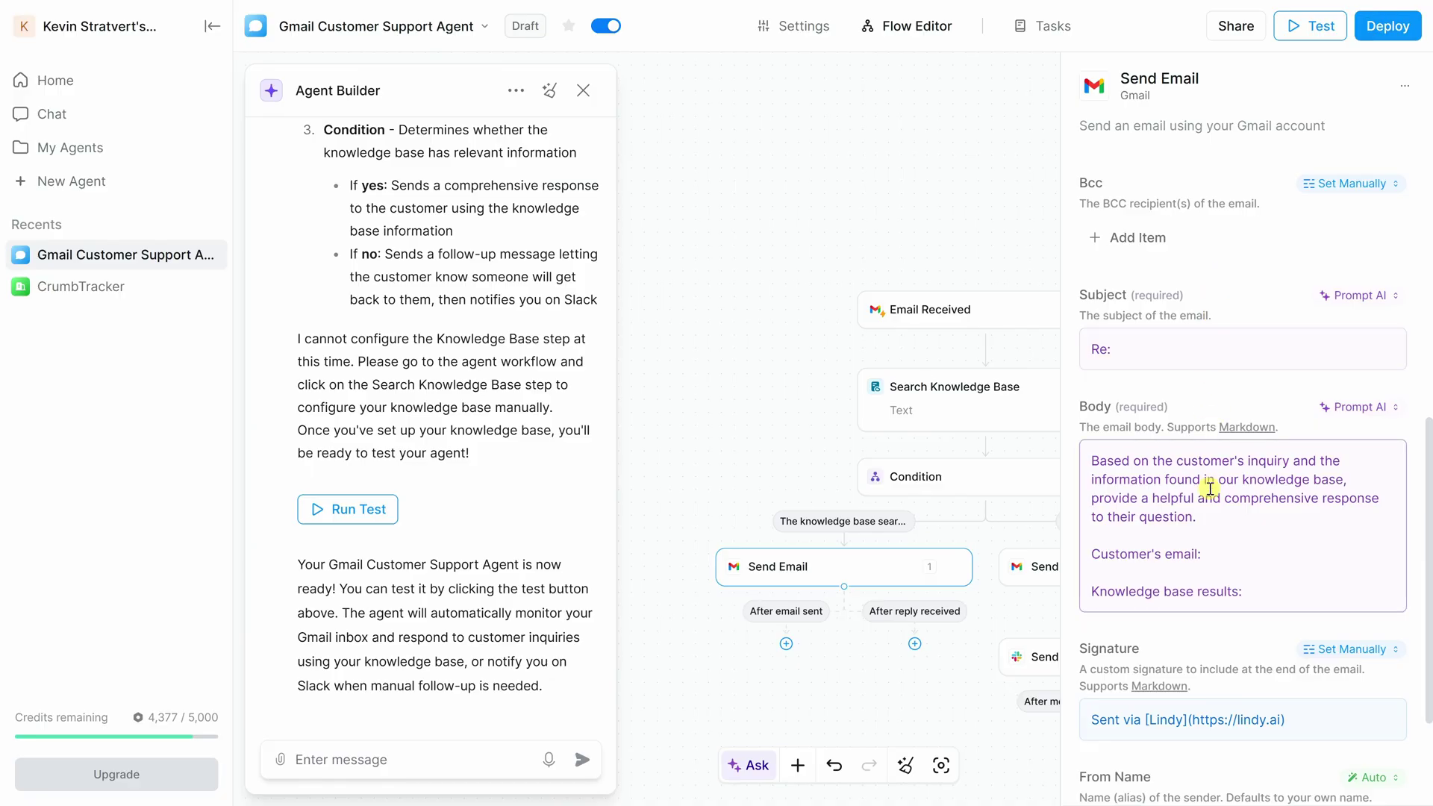
{"action": "left_click", "coordinate": [1358, 407]}
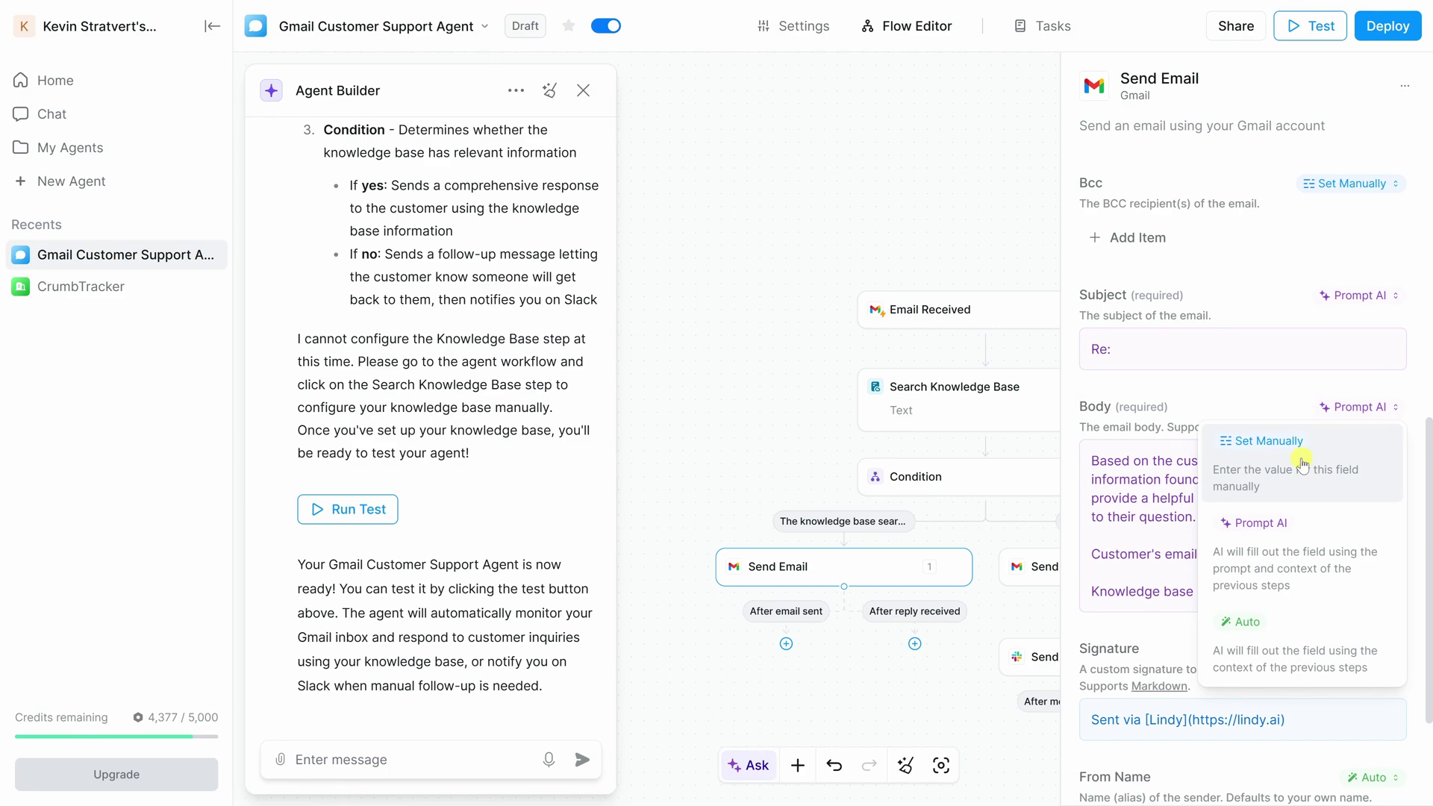
{"action": "left_click", "coordinate": [1268, 417]}
{"action": "scroll", "coordinate": [1268, 417], "scroll_direction": "down", "scroll_amount": 3}
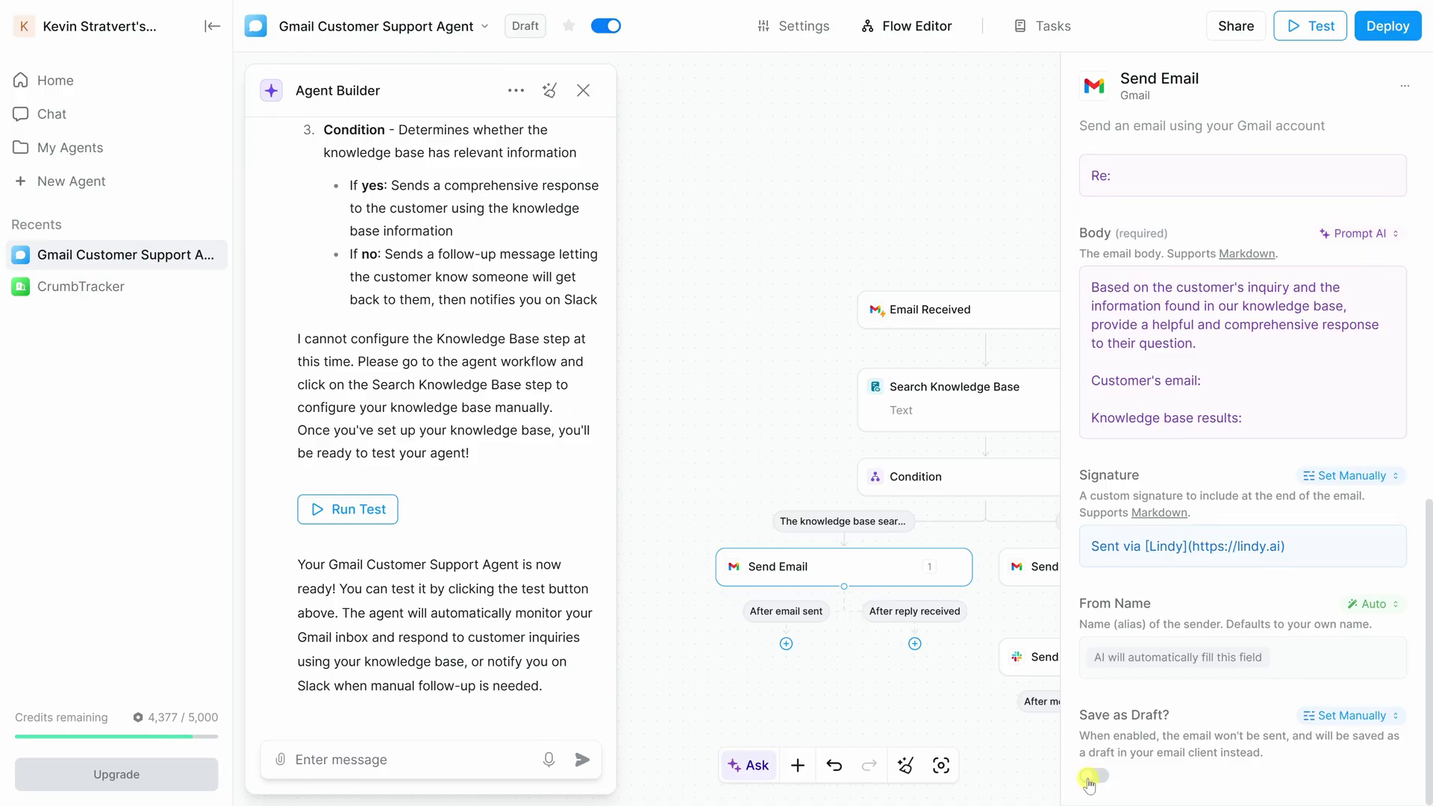
{"action": "left_click_drag", "start_coordinate": [943, 694], "coordinate": [675, 683]}
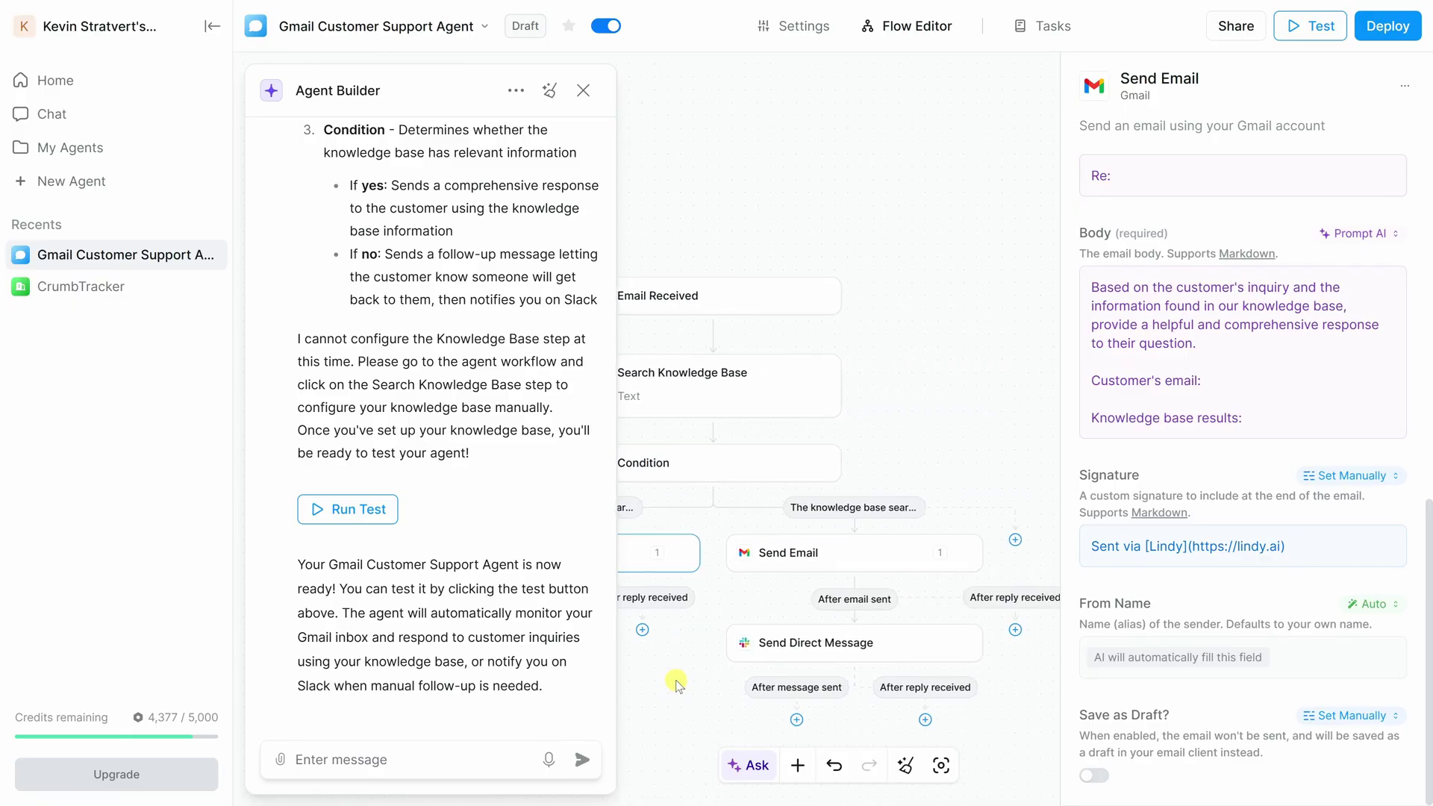
Review the subject and body of the no-answer follow-up Send Email step
{"action": "left_click", "coordinate": [817, 561]}
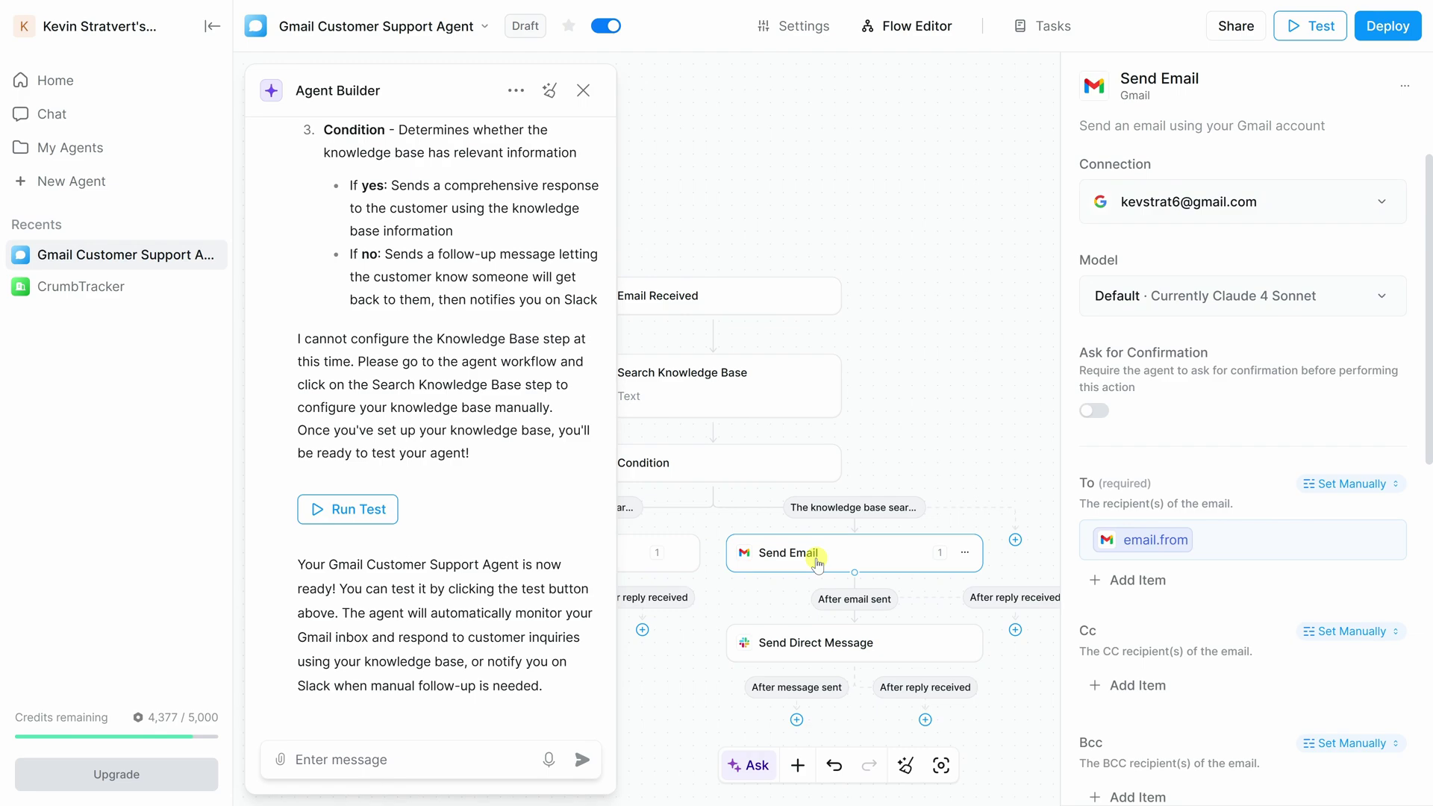
{"action": "scroll", "coordinate": [1214, 384], "scroll_direction": "down", "scroll_amount": 8}
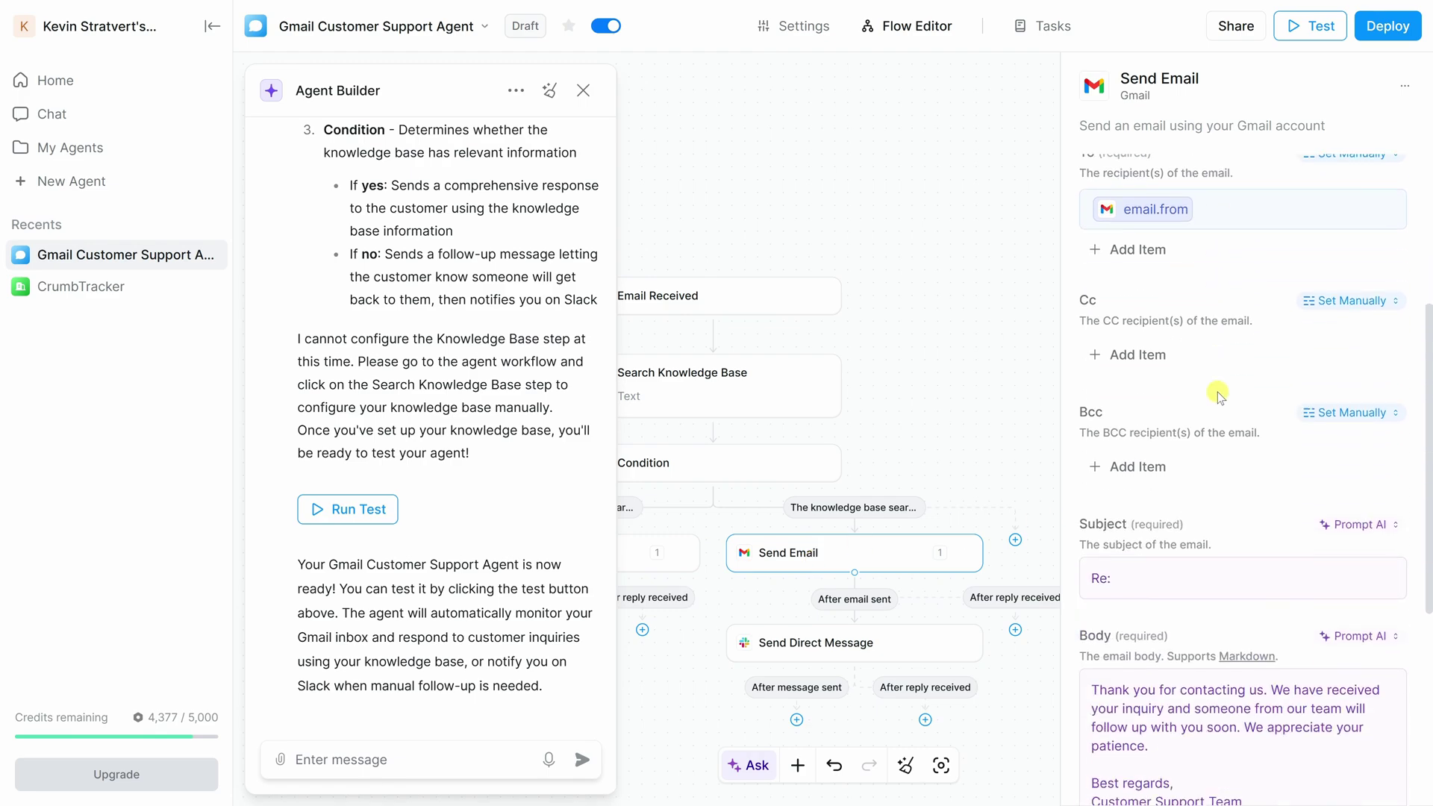
{"action": "left_click", "coordinate": [1099, 347]}
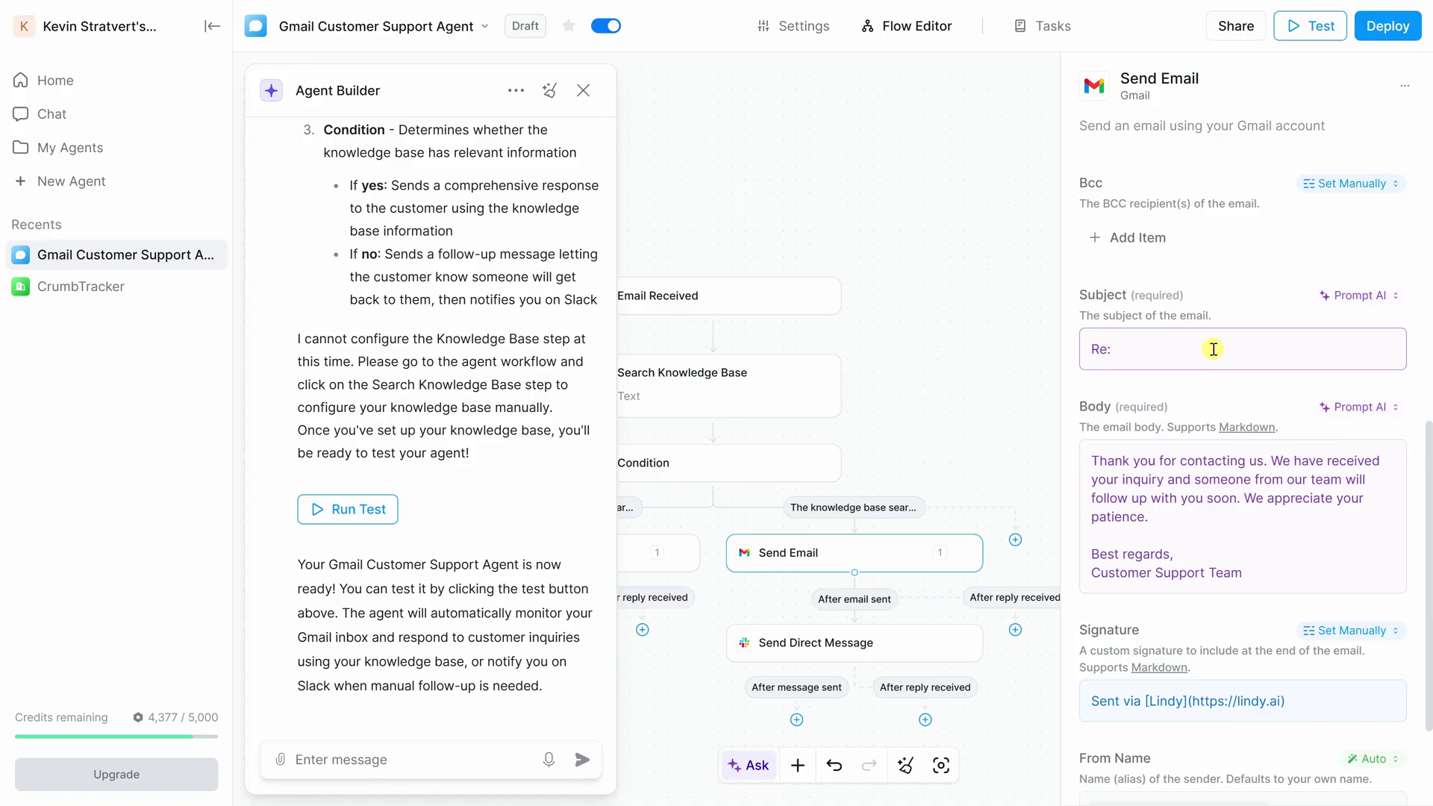
{"action": "left_click", "coordinate": [1125, 468]}
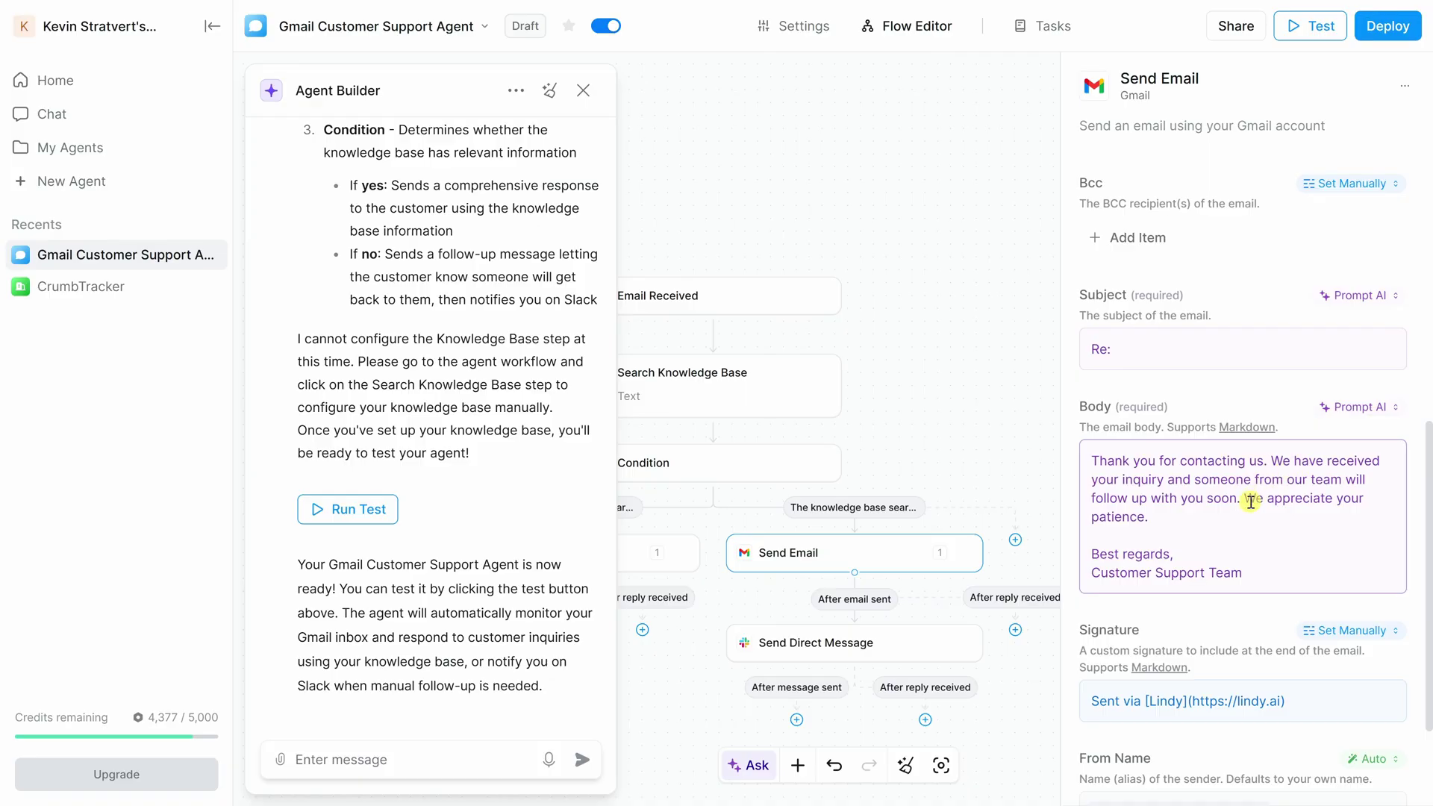
{"action": "left_click", "coordinate": [793, 654]}
Check the Slack follow-up alert message, then start a test run of the agent
{"action": "scroll", "coordinate": [1395, 545], "scroll_direction": "down", "scroll_amount": 2}
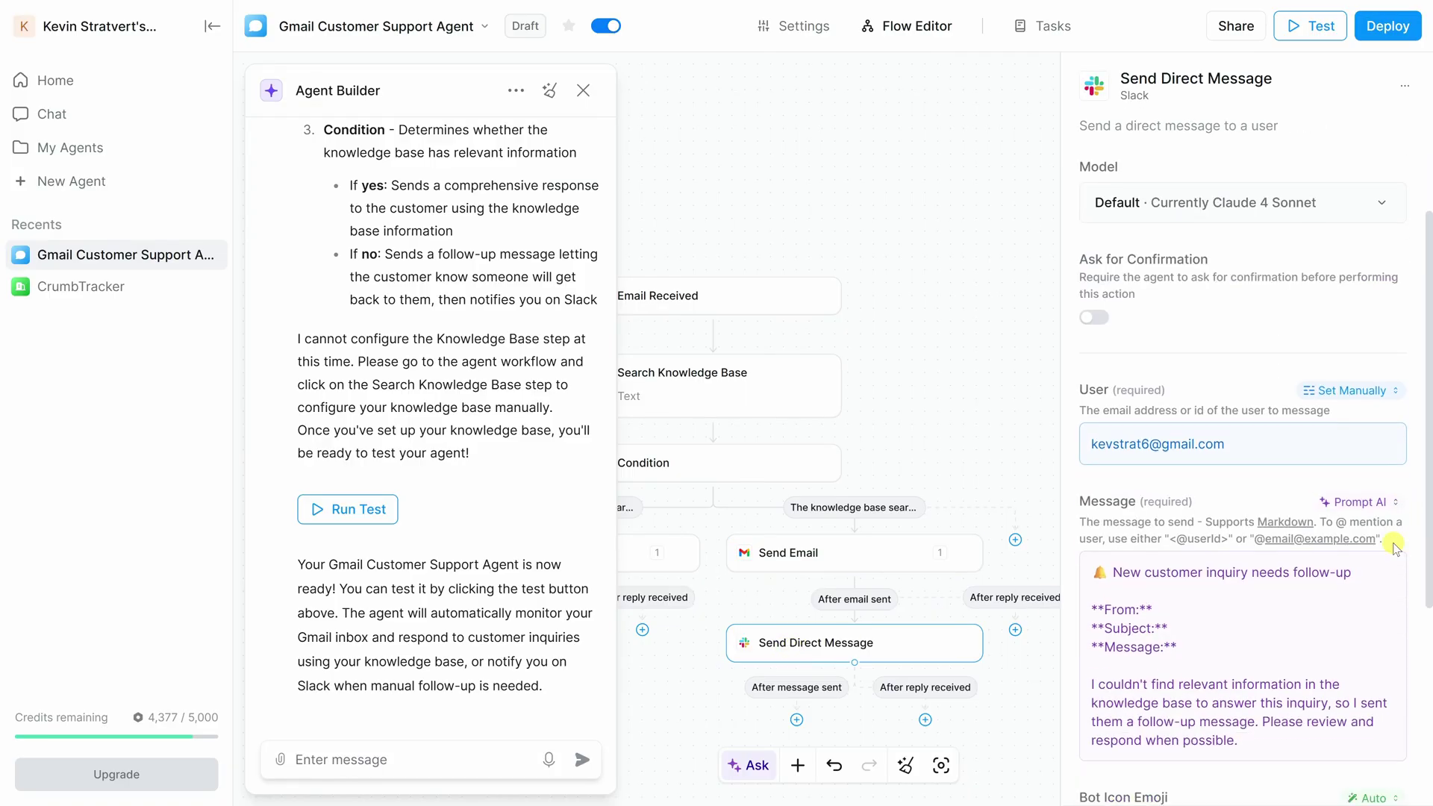
{"action": "scroll", "coordinate": [1393, 545], "scroll_direction": "down", "scroll_amount": 1}
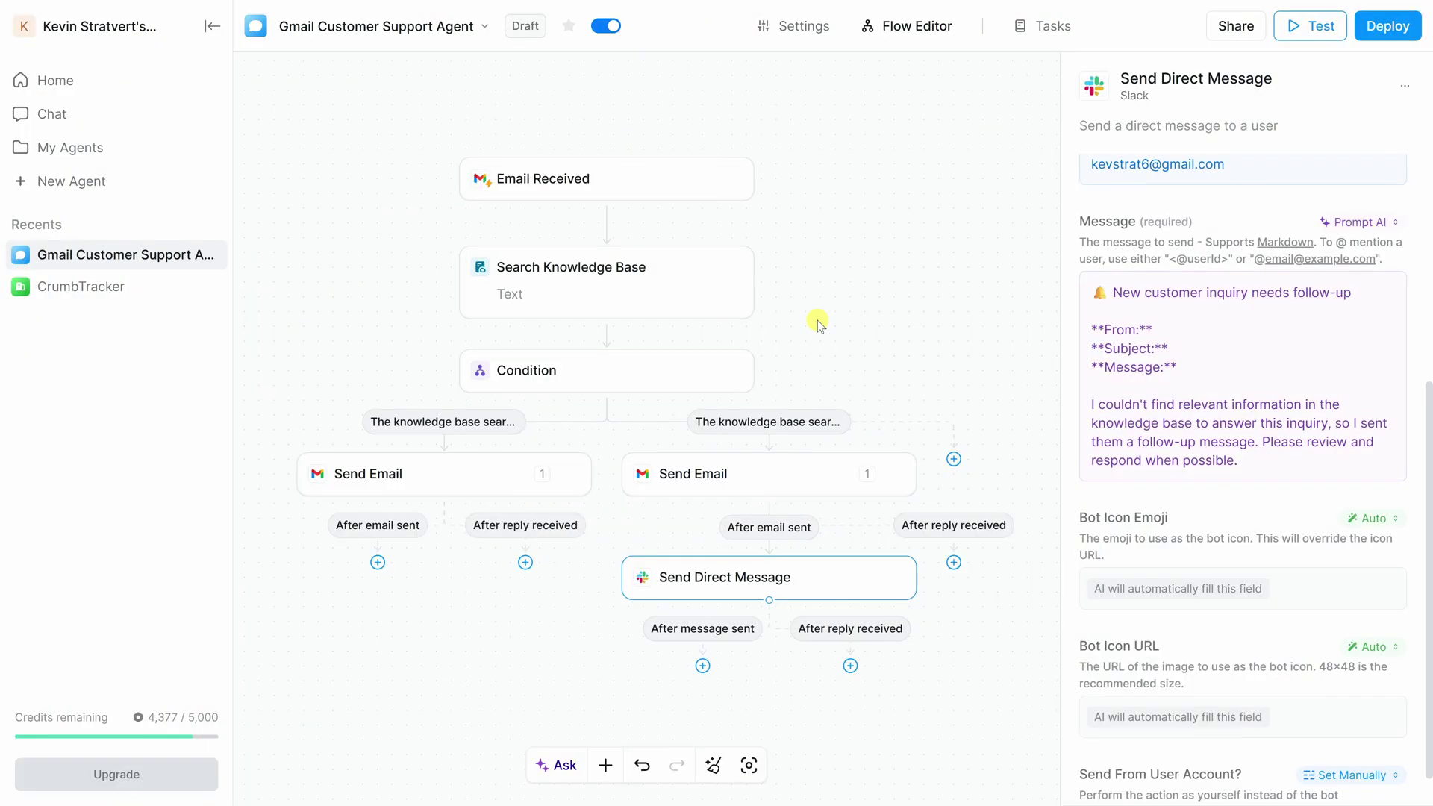
{"action": "left_click", "coordinate": [1316, 30]}
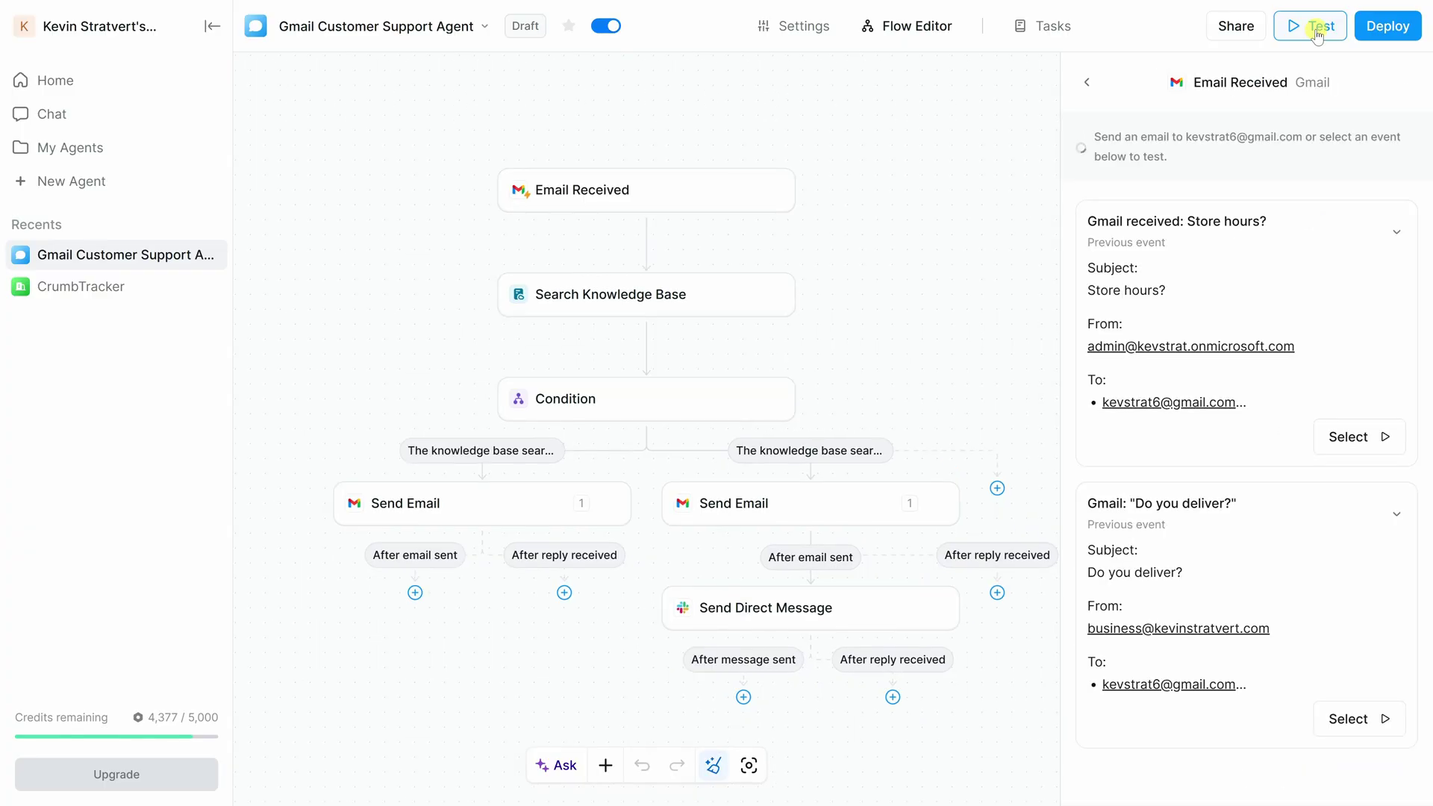
Run a test of the agent on the earlier 'Store hours?' Gmail event
{"action": "left_click", "coordinate": [1366, 448]}
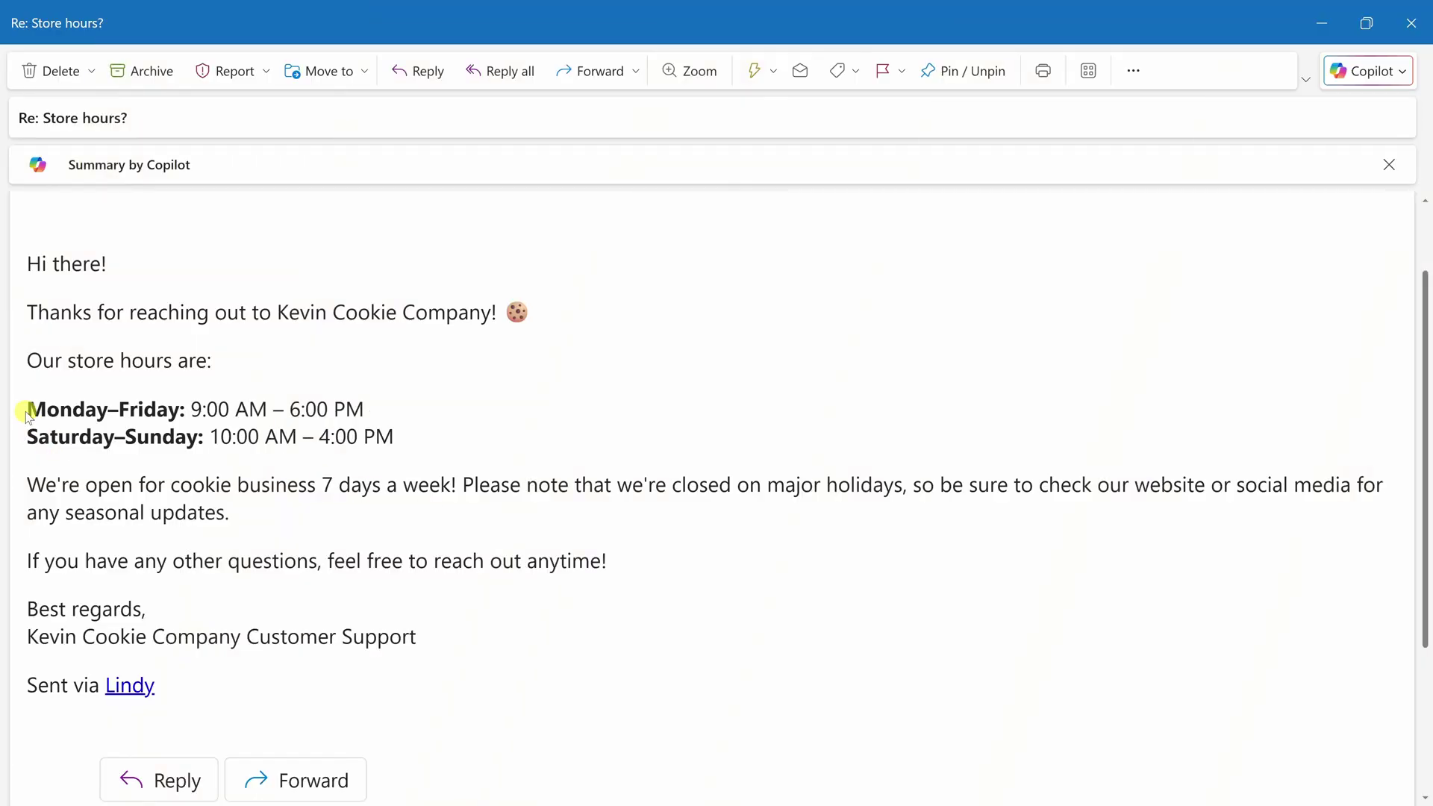
After reviewing the store-hours reply, send a 'Cookie Dunk Question' email asking about the fastest dunk record
{"action": "left_click_drag", "start_coordinate": [26, 413], "coordinate": [542, 424]}
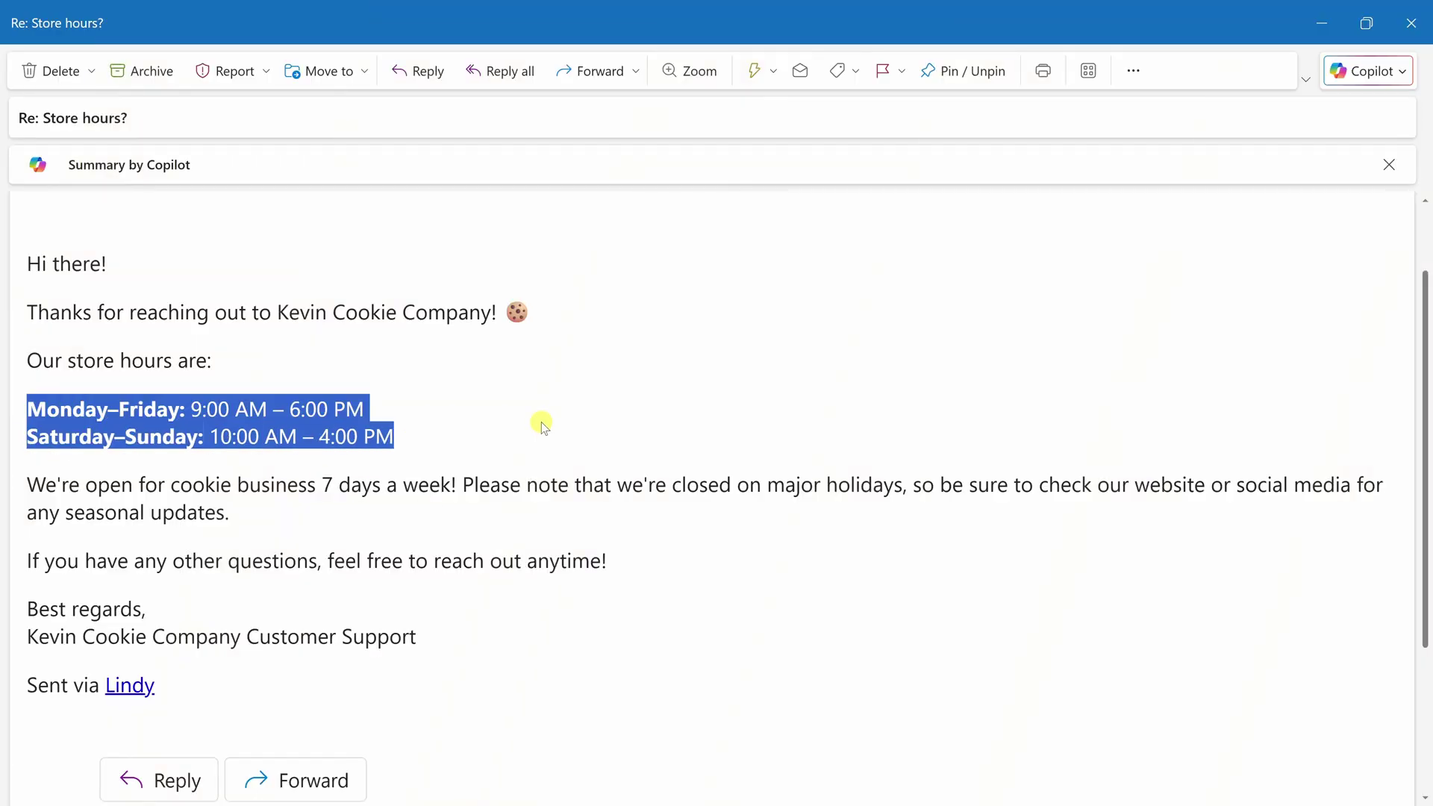
{"action": "left_click", "coordinate": [541, 423]}
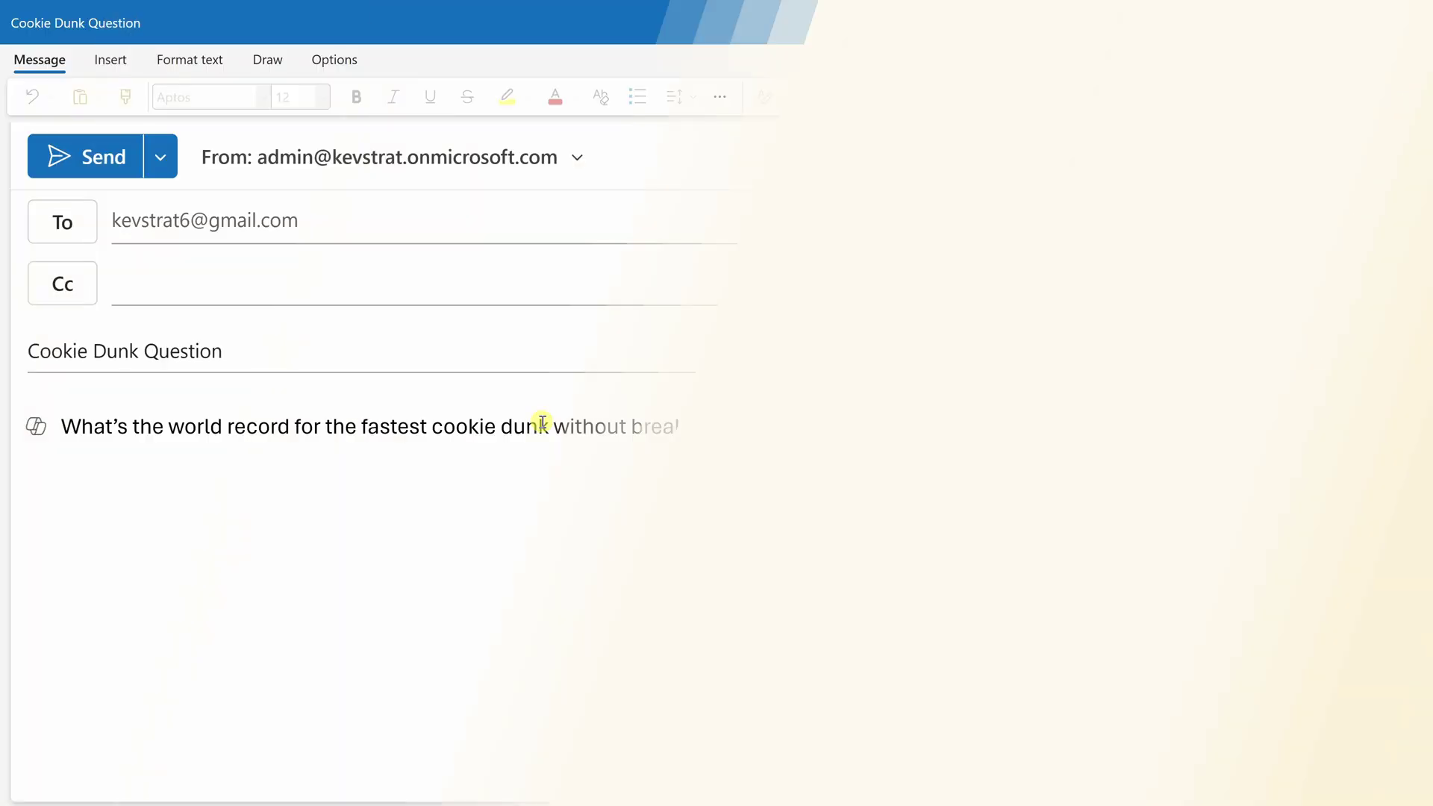
{"action": "left_click_drag", "start_coordinate": [79, 426], "coordinate": [803, 412]}
{"action": "left_click", "coordinate": [812, 438]}
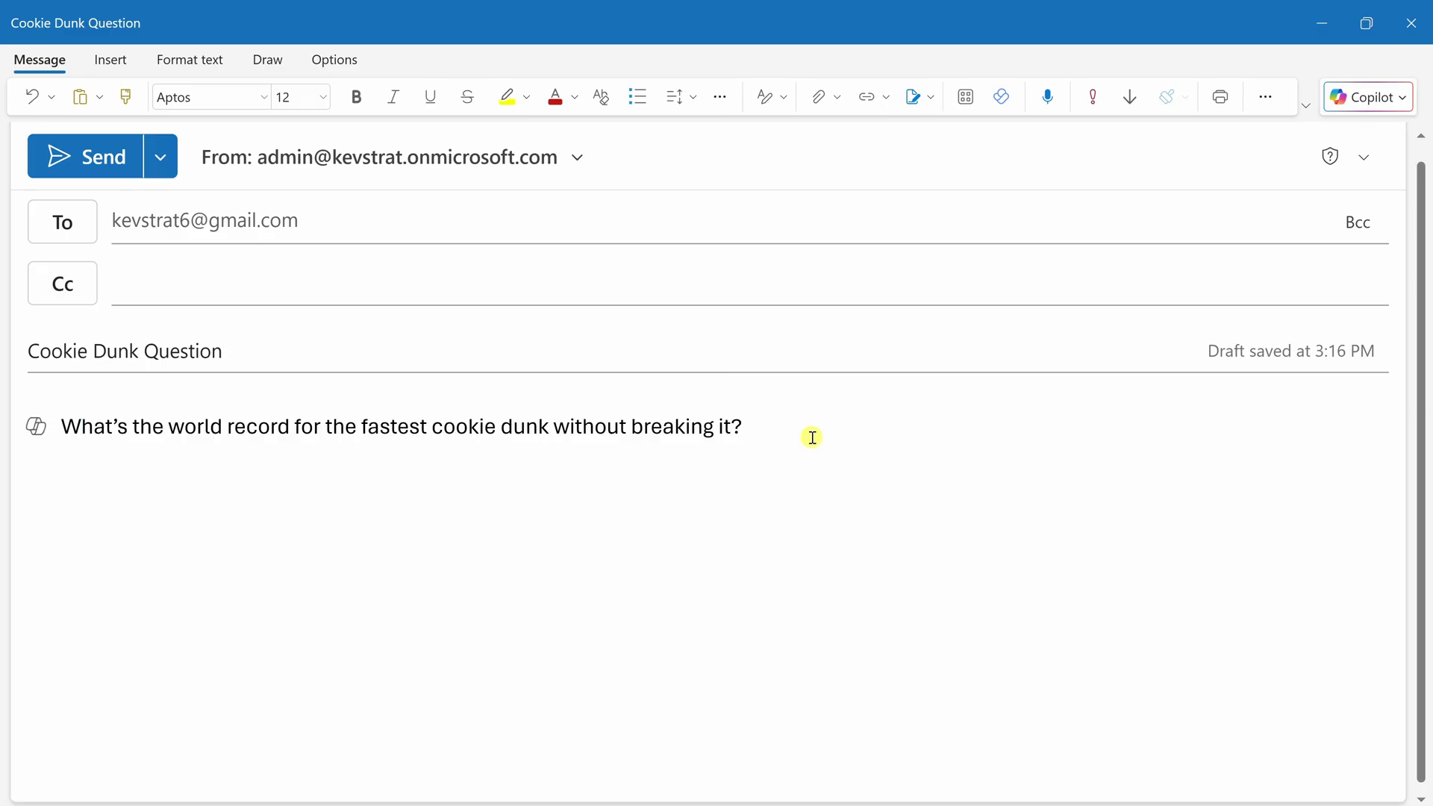
{"action": "left_click", "coordinate": [83, 158]}
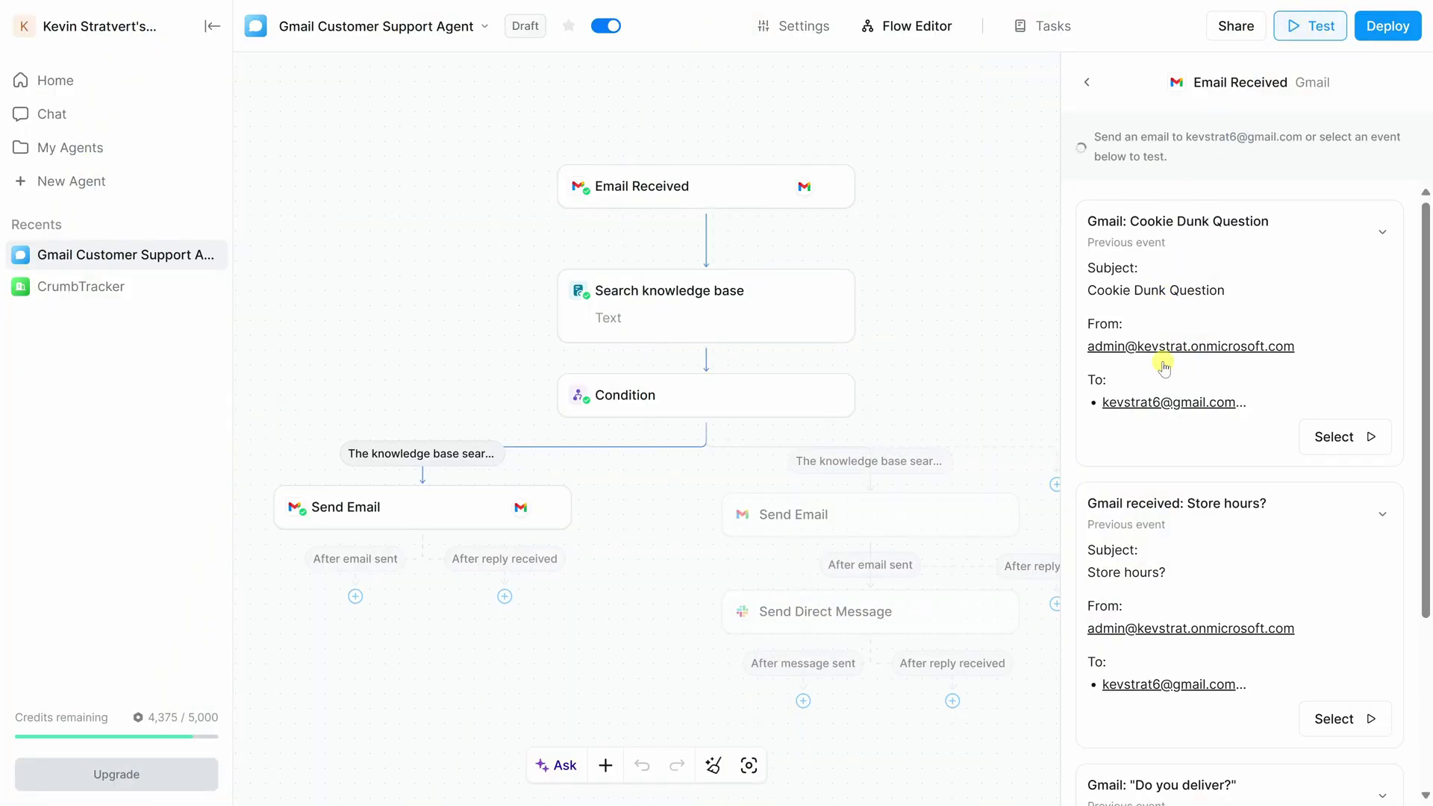
Run a test on the 'Cookie Dunk Question' Gmail event to trigger the follow-up reply
{"action": "left_click", "coordinate": [1344, 442]}
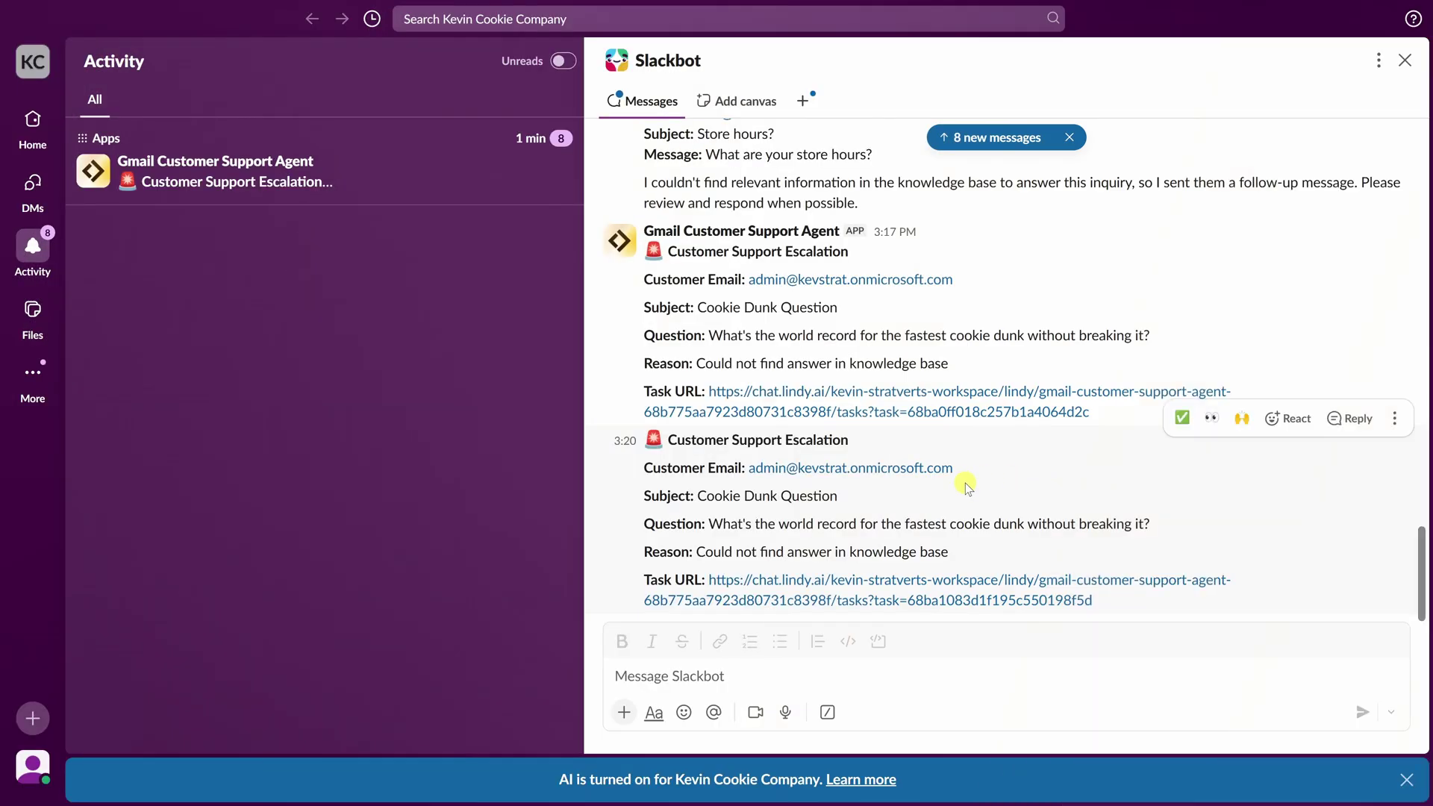
Highlight the Subject, Question and Reason lines of the cookie dunk Slack escalation
{"action": "left_click_drag", "start_coordinate": [611, 500], "coordinate": [1176, 603]}
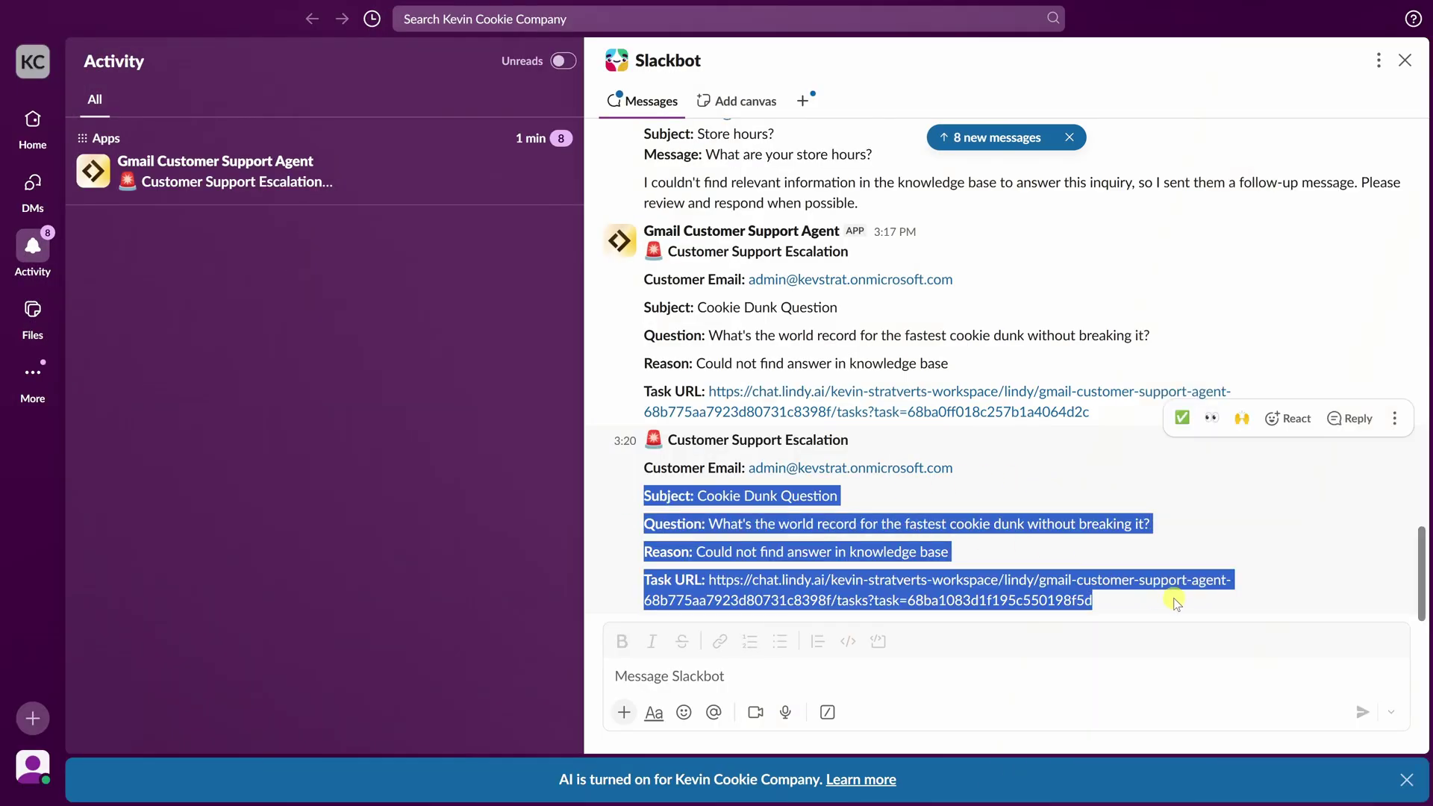
{"action": "left_click_drag", "start_coordinate": [1176, 603], "coordinate": [1158, 564]}
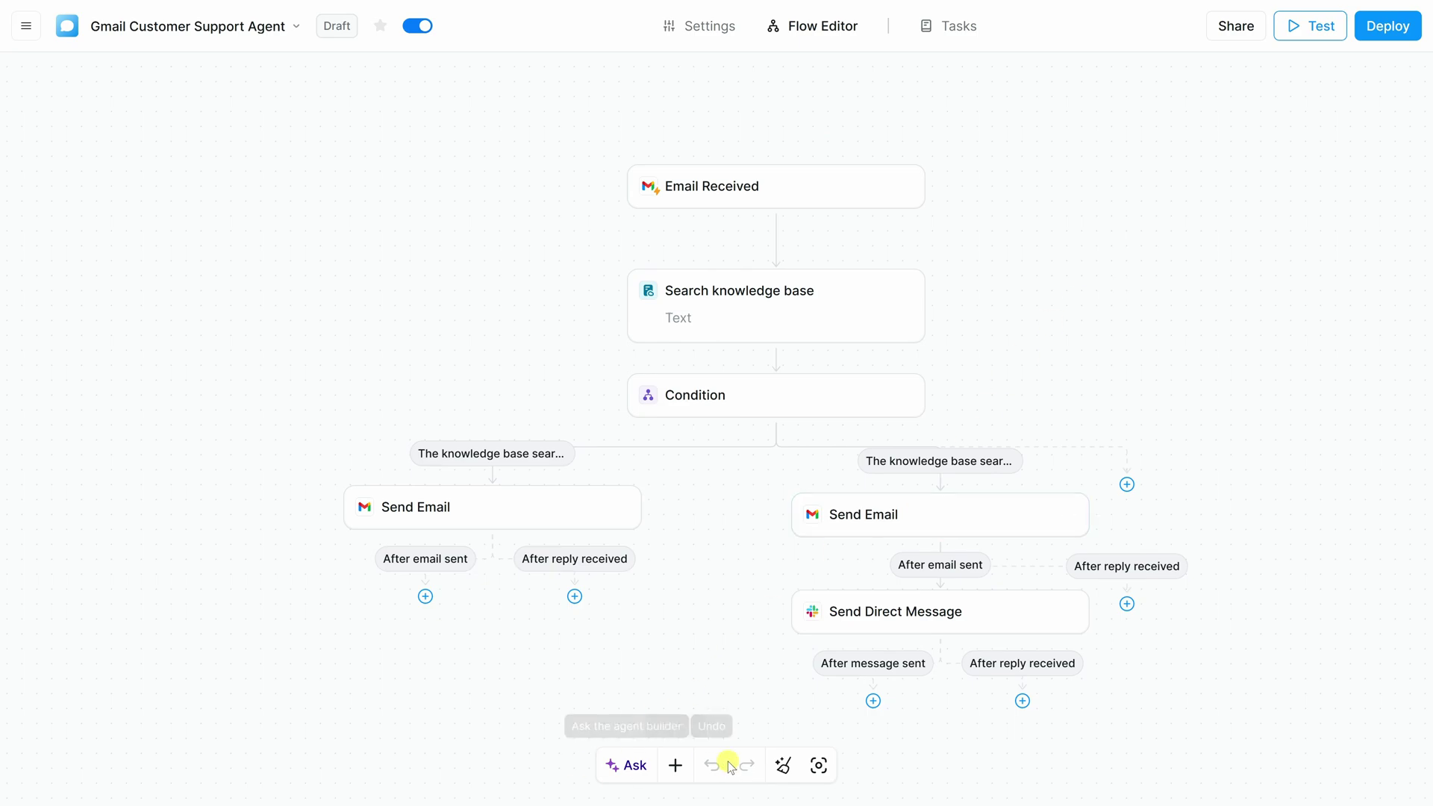
Paste the HubSpot ticket request for the no-answer path into the Agent Builder chat
{"action": "left_click", "coordinate": [633, 765]}
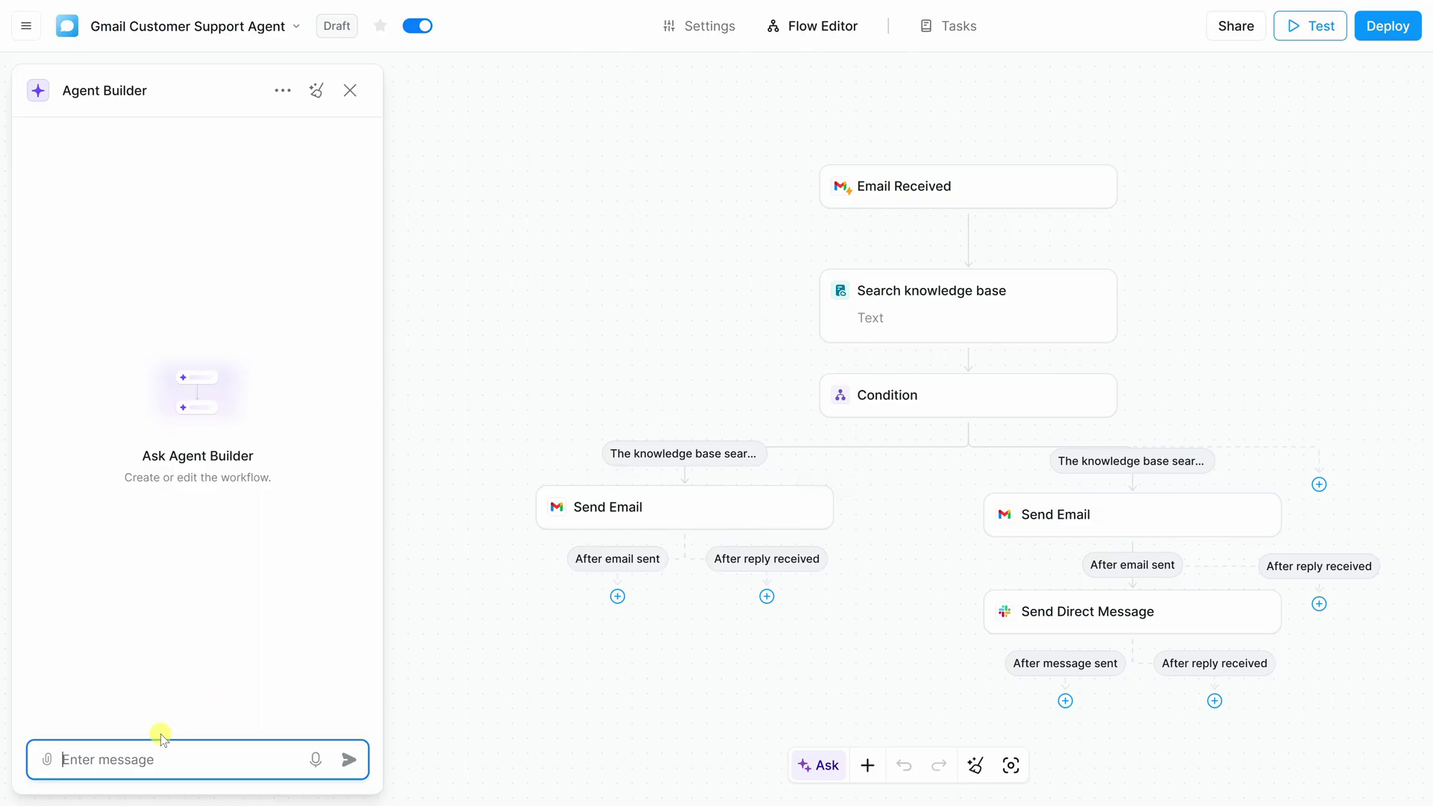
{"action": "type", "text": "Add an action to the \"no answer found\" path. When the knowledge base can’t provide a response, log a new ticket in HubSpot with the email content. Include the sender’s name, email address, subject line, and message body in the ticket. Keep the existing Slack notification as well."}
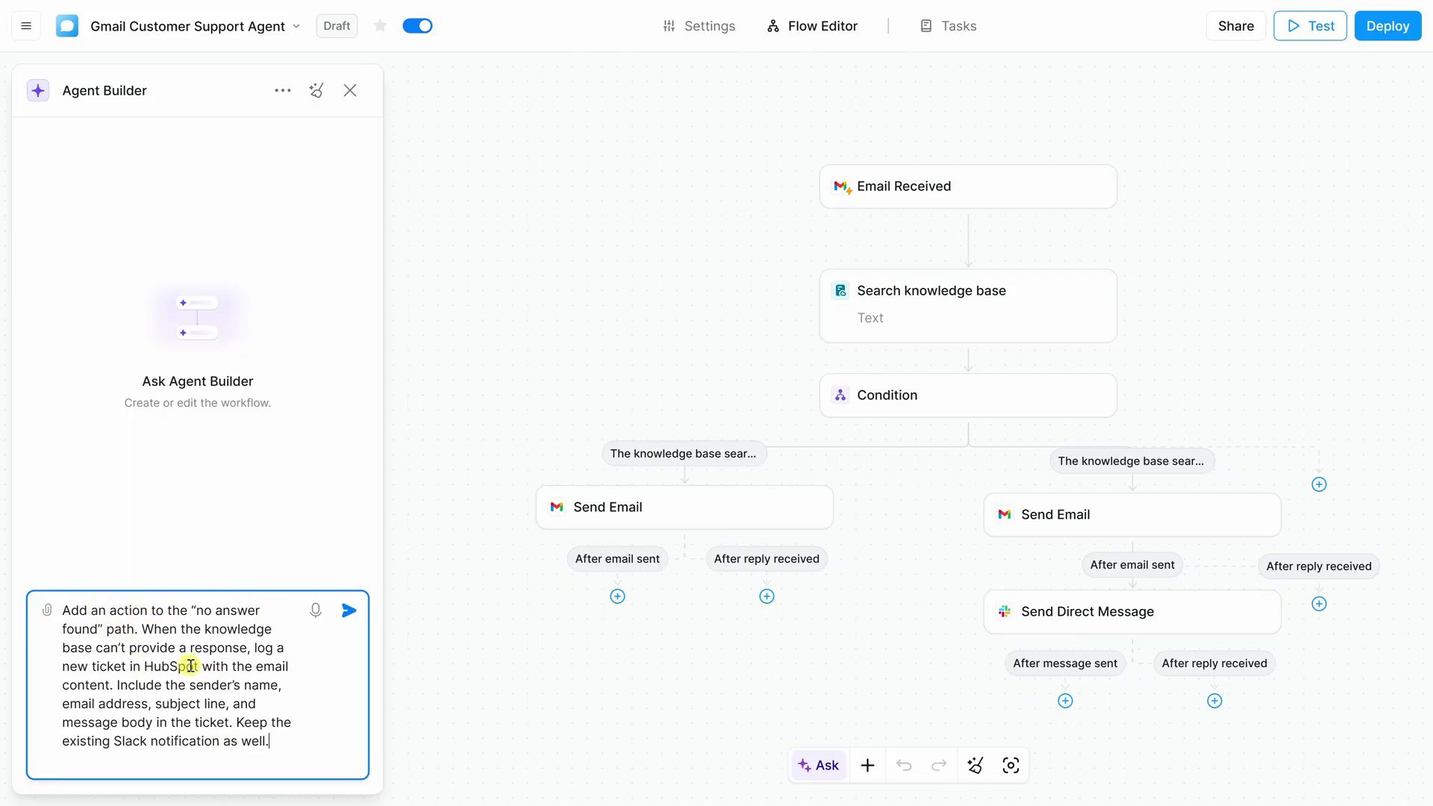
Send the HubSpot request to the builder, then delete the Create Ticket step it added
{"action": "left_click", "coordinate": [348, 612]}
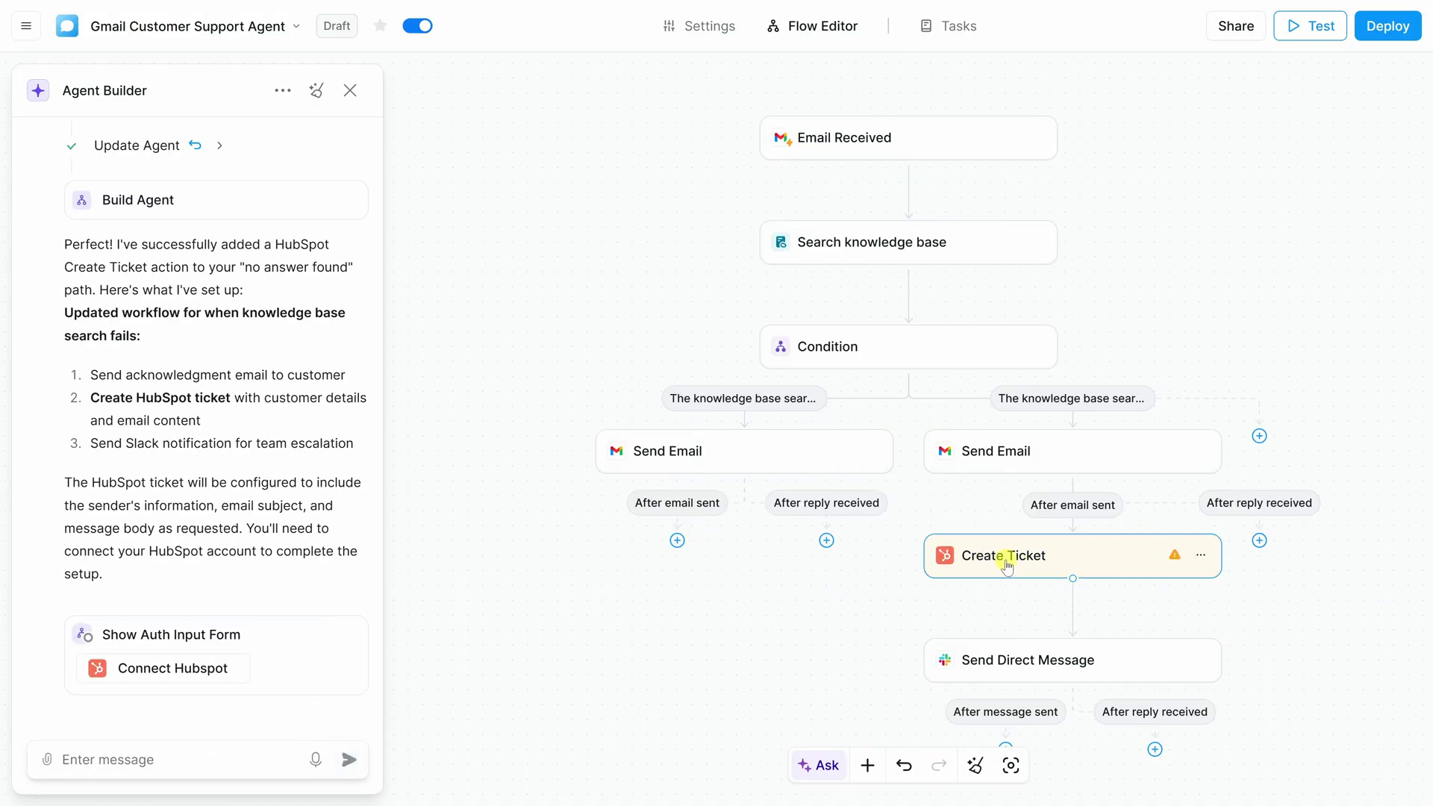
{"action": "left_click", "coordinate": [1063, 561]}
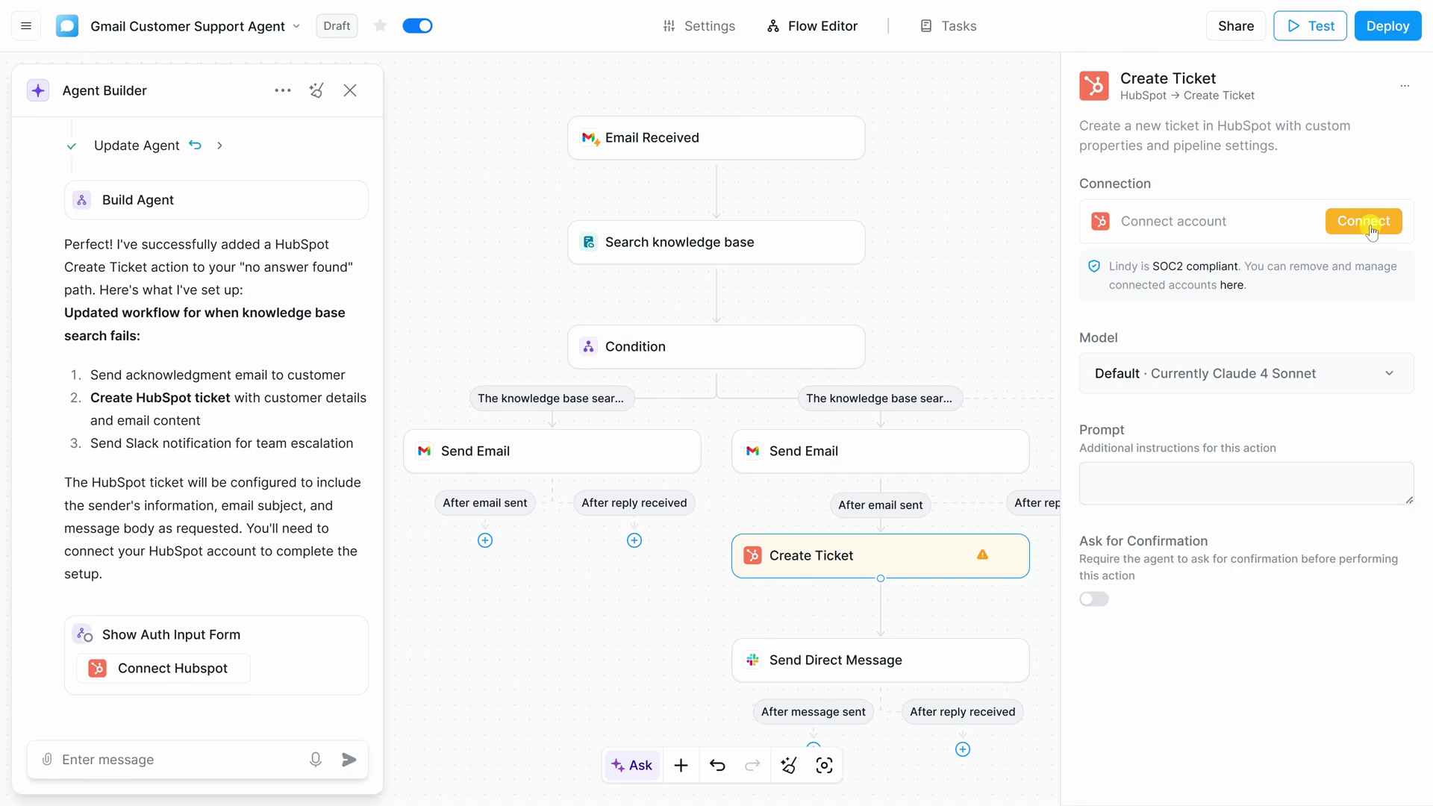
{"action": "left_click", "coordinate": [1405, 86]}
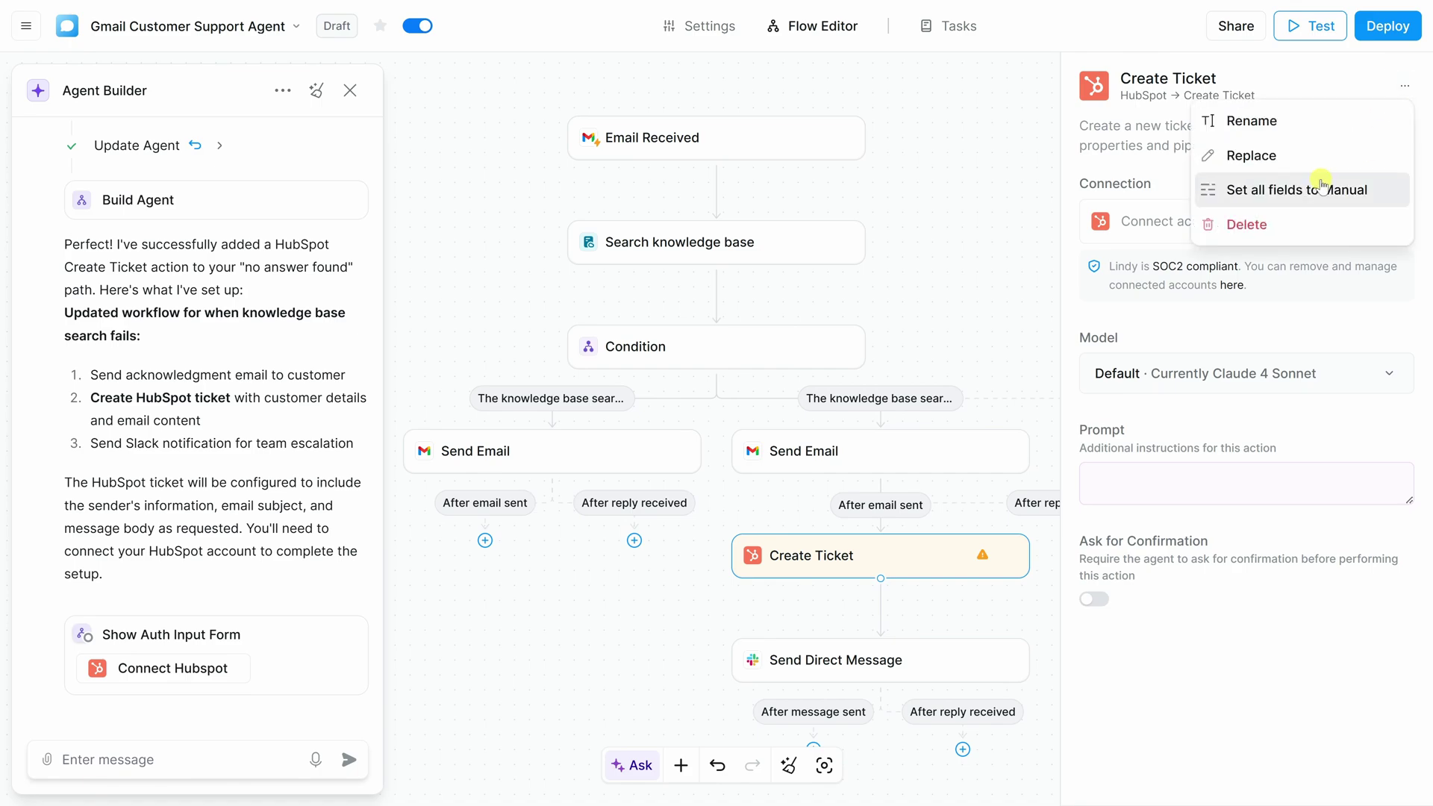
{"action": "left_click", "coordinate": [1309, 223]}
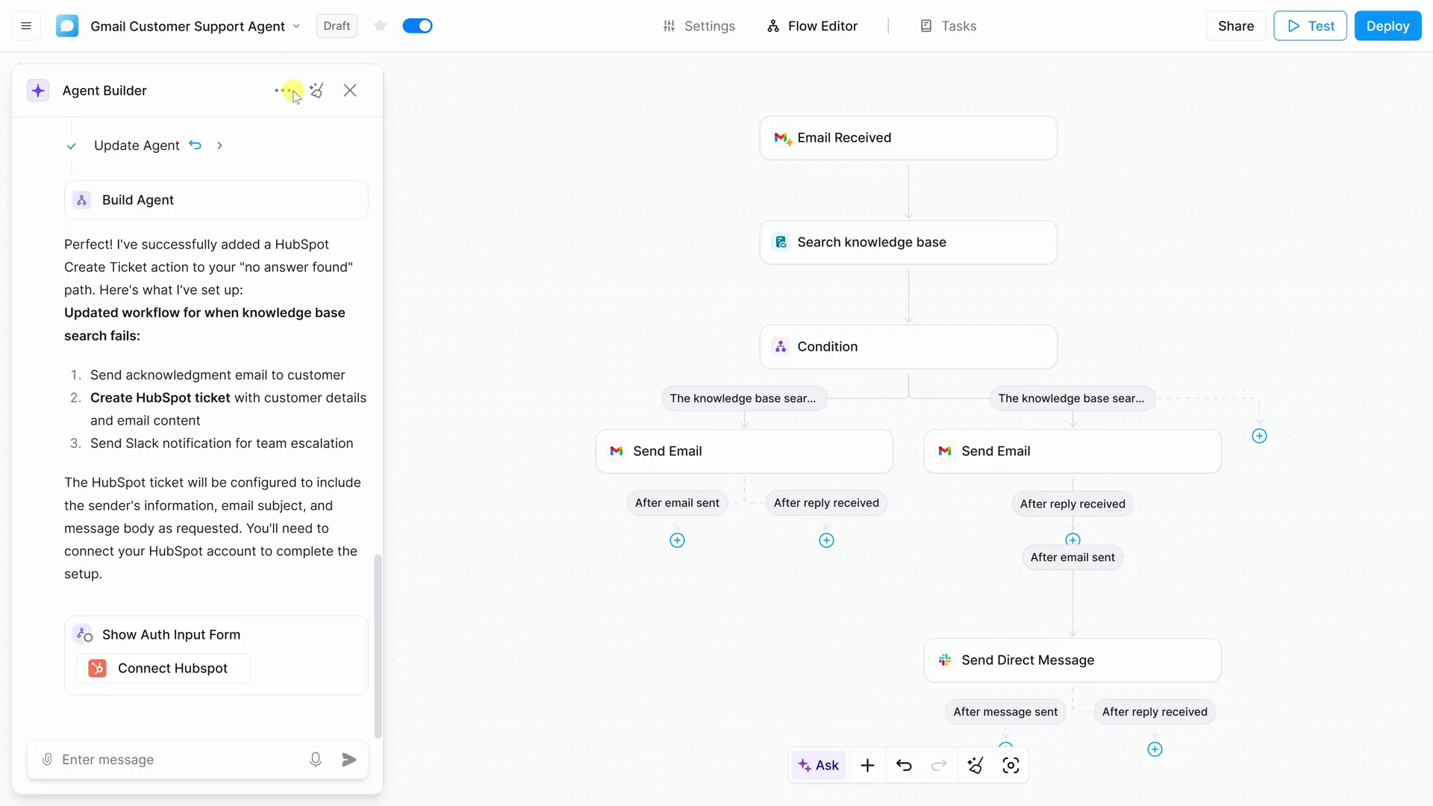
Deploy the current Gmail Customer Support Agent after briefly checking its options list
{"action": "left_click", "coordinate": [293, 27]}
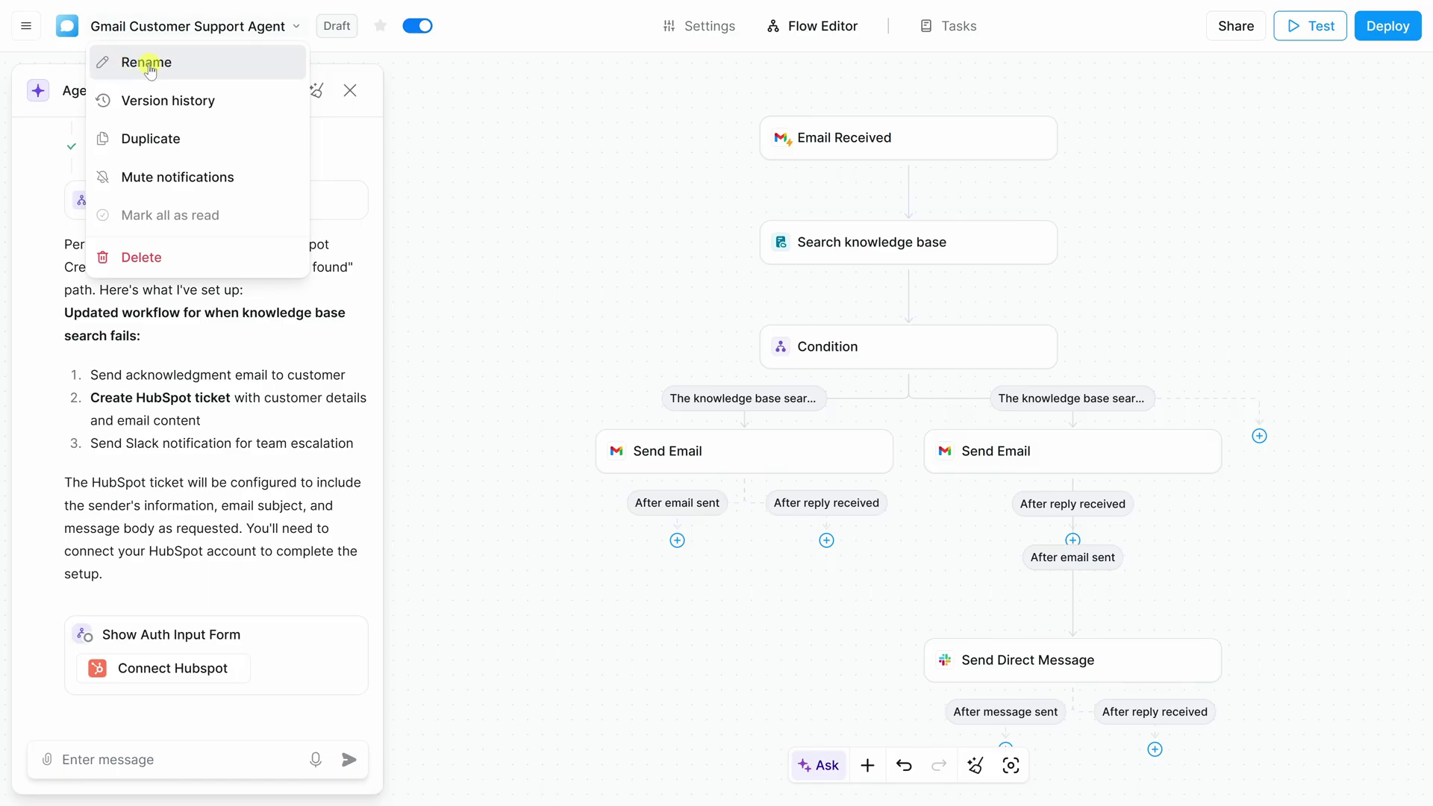
{"action": "left_click", "coordinate": [531, 137]}
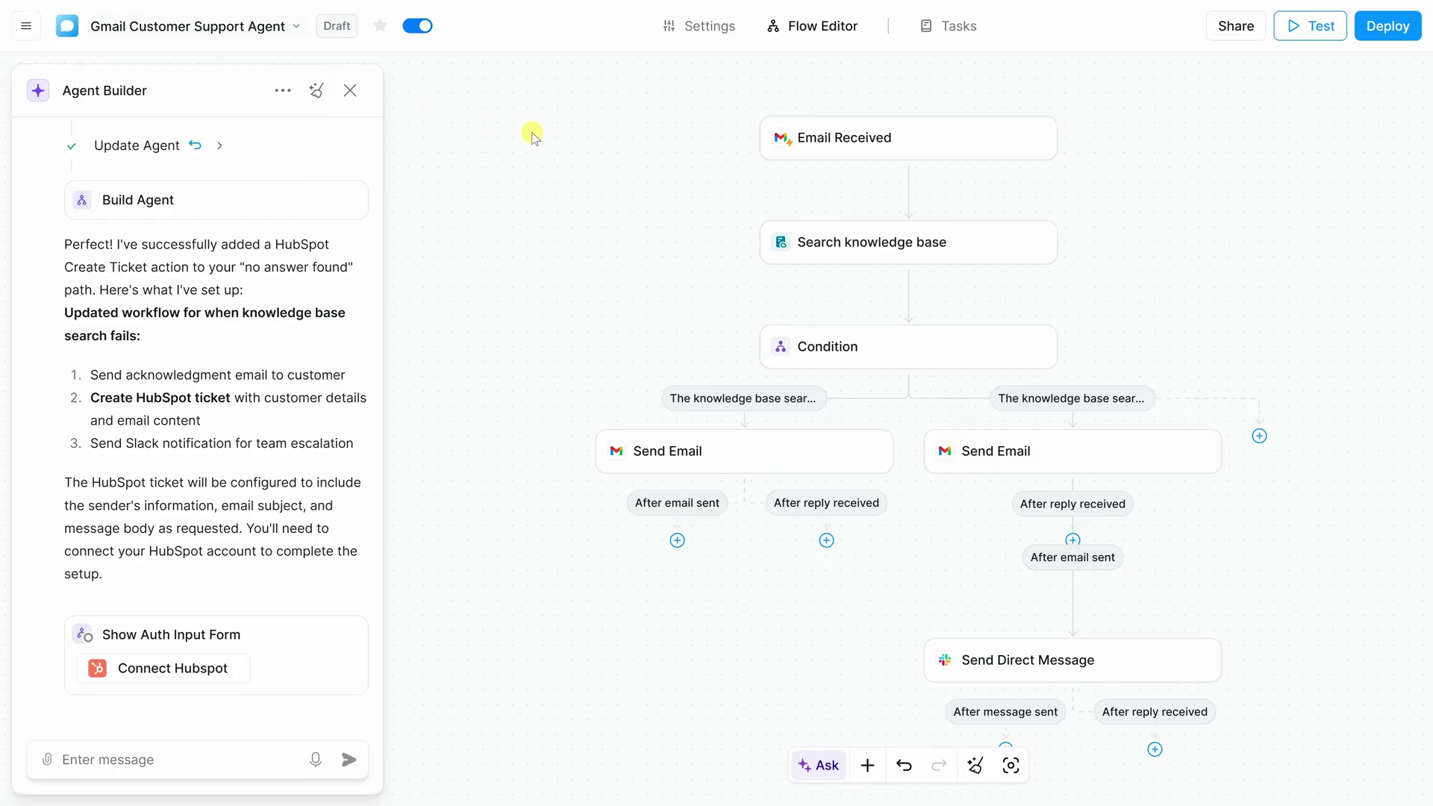
{"action": "left_click", "coordinate": [1389, 38]}
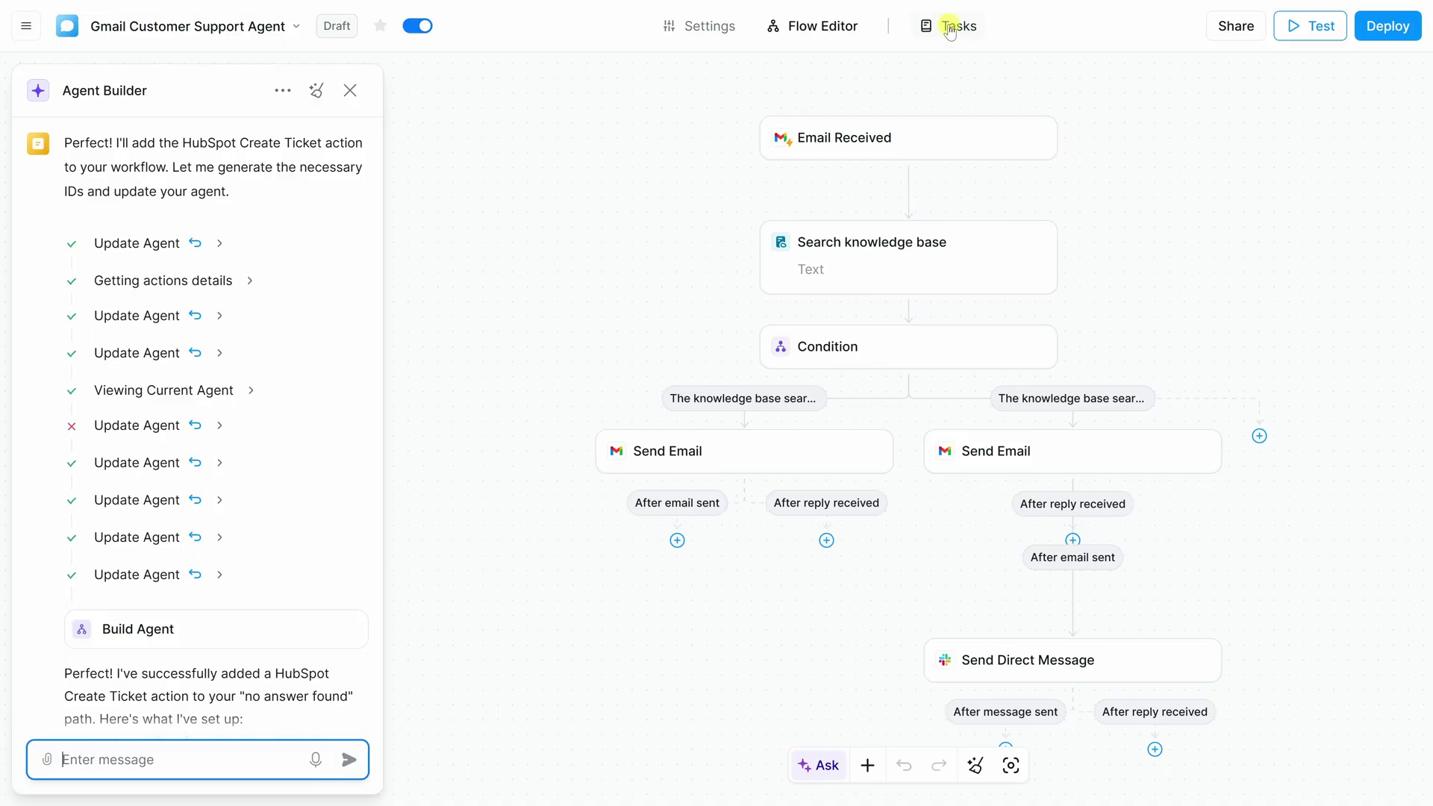
Inspect the Cookie Dunk run's Send Email step in Tasks, scrolling through its fields
{"action": "left_click", "coordinate": [949, 27]}
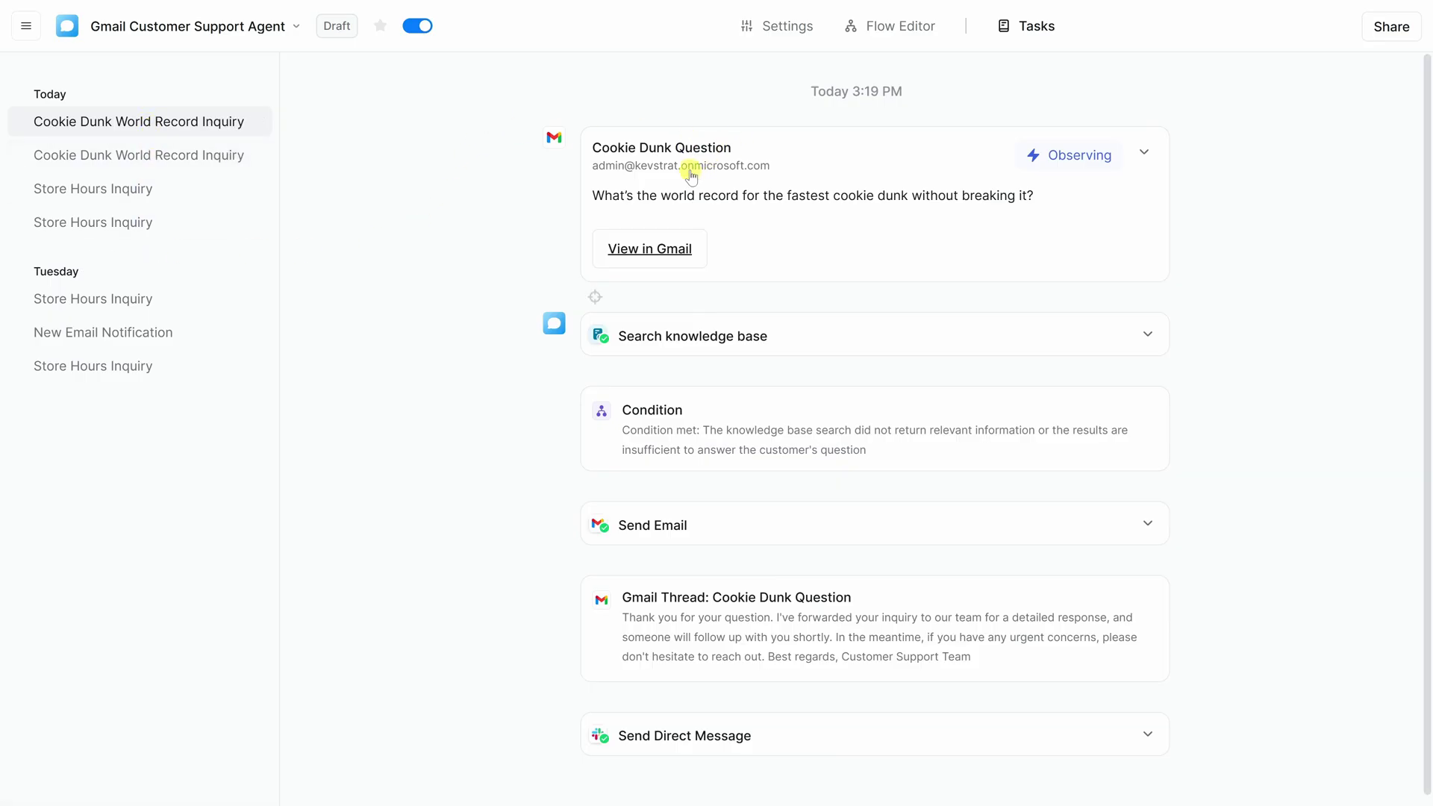
{"action": "left_click", "coordinate": [717, 532]}
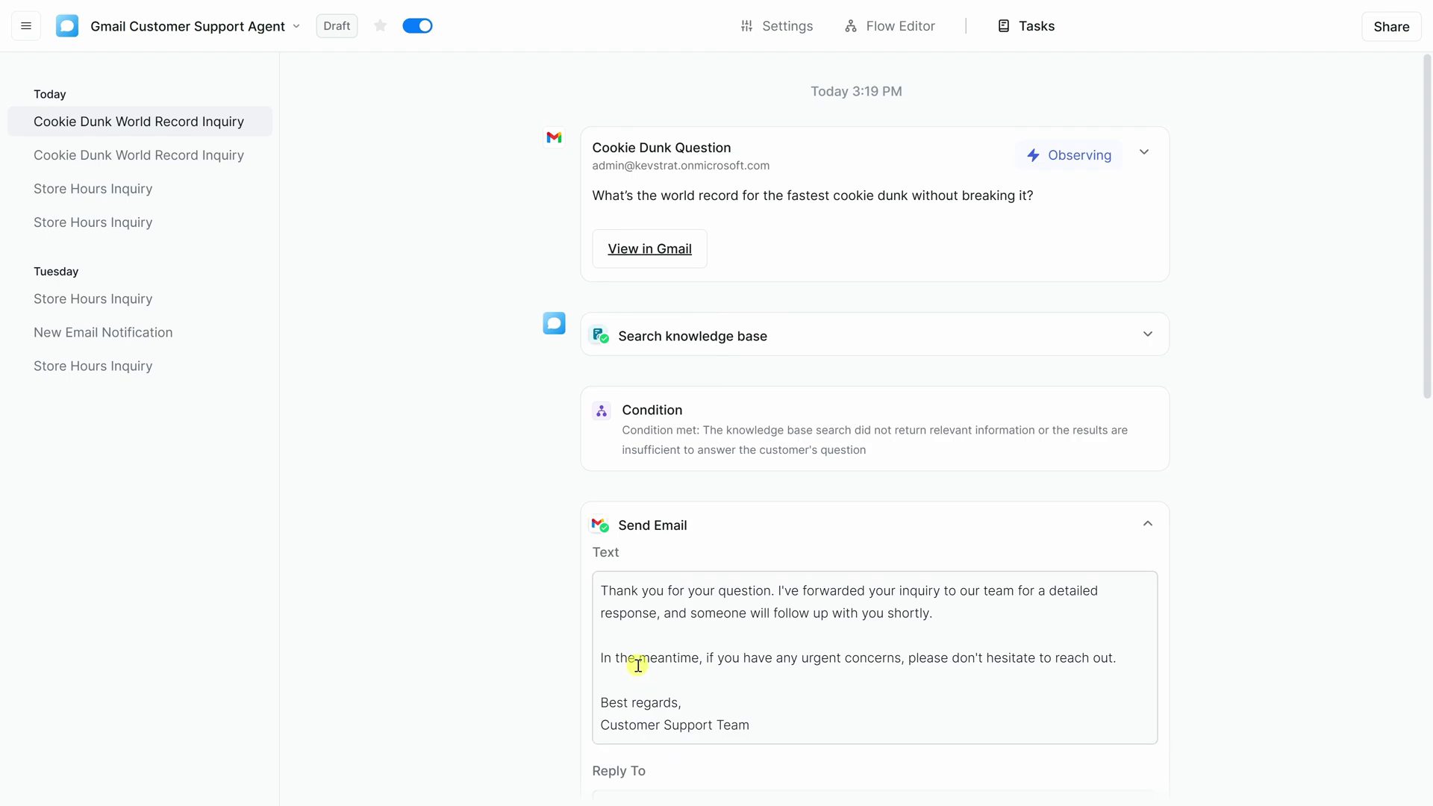
{"action": "scroll", "coordinate": [642, 515], "scroll_direction": "down", "scroll_amount": 4}
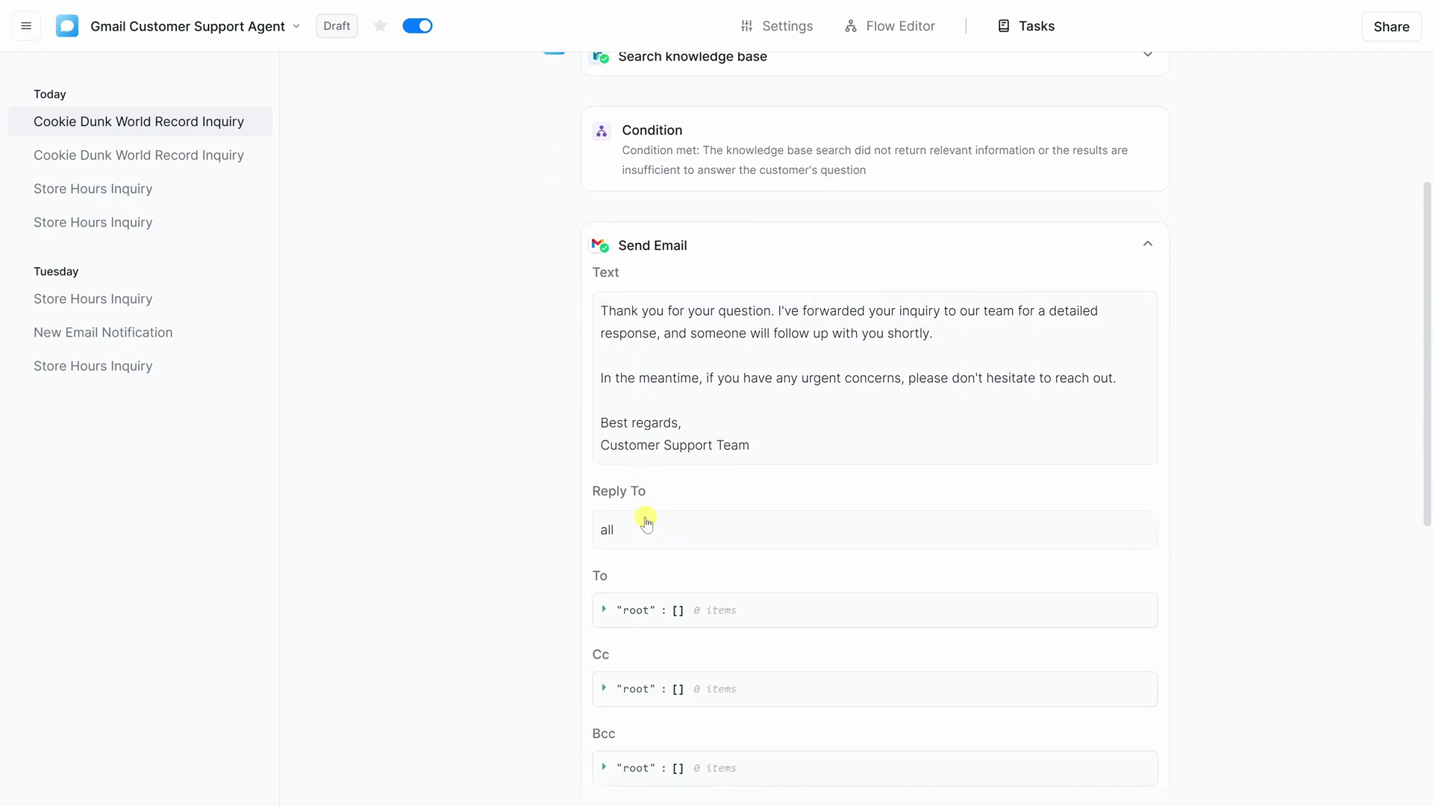
{"action": "scroll", "coordinate": [646, 517], "scroll_direction": "down", "scroll_amount": 3}
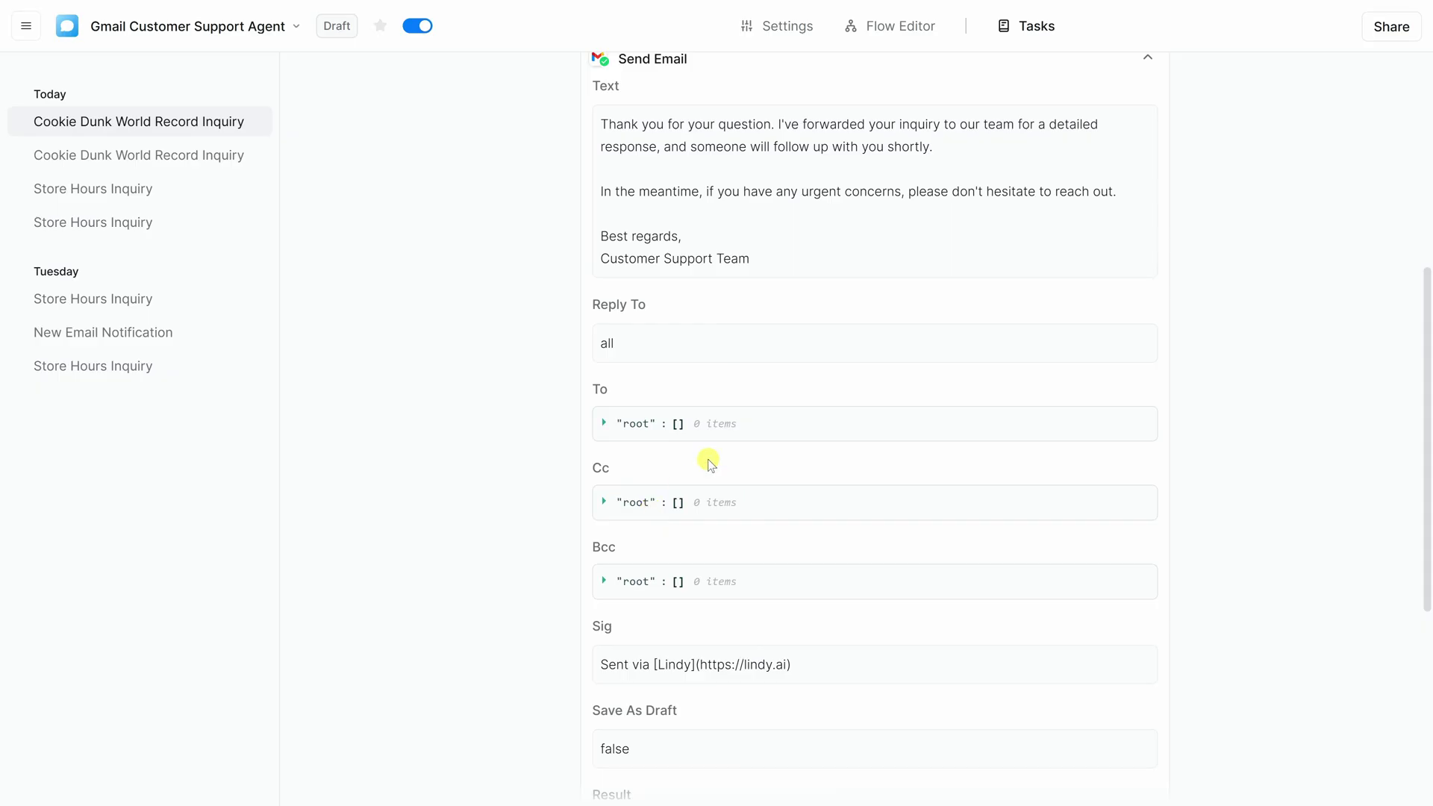
{"action": "scroll", "coordinate": [707, 461], "scroll_direction": "up", "scroll_amount": 6}
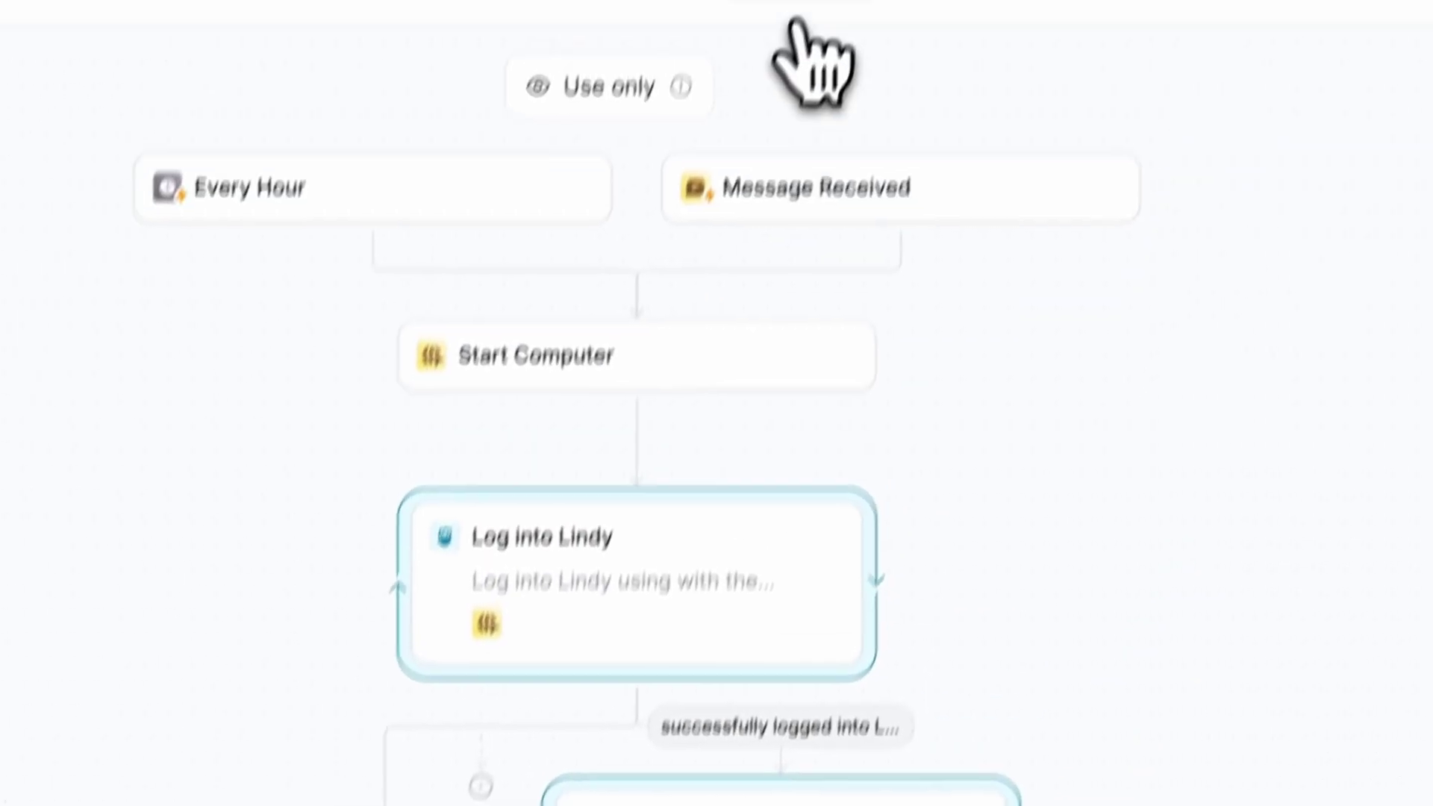
Open the computer-use agent's task log and view the 'Navigate to Lindy login page' step
{"action": "left_click", "coordinate": [745, 147]}
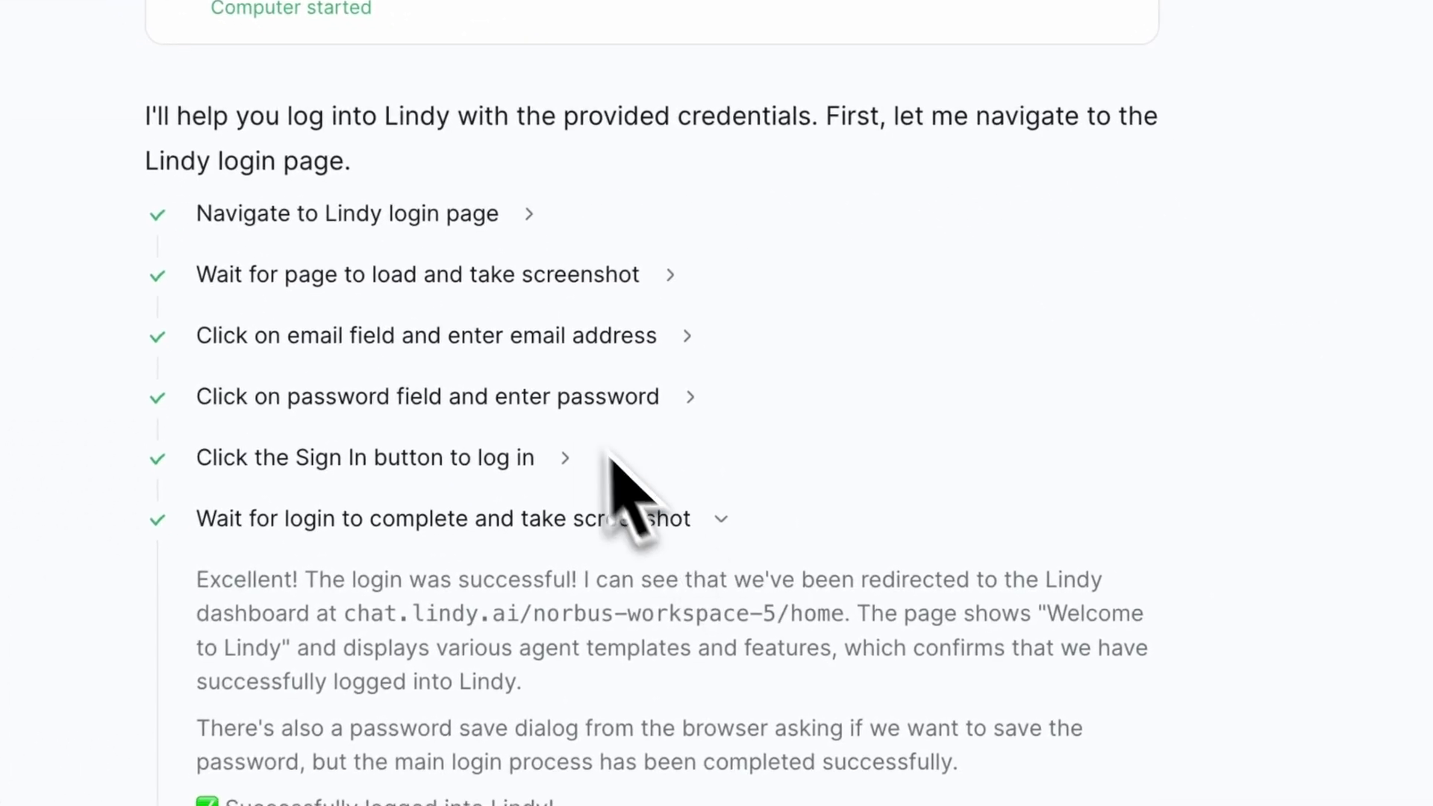
{"action": "left_click", "coordinate": [342, 217]}
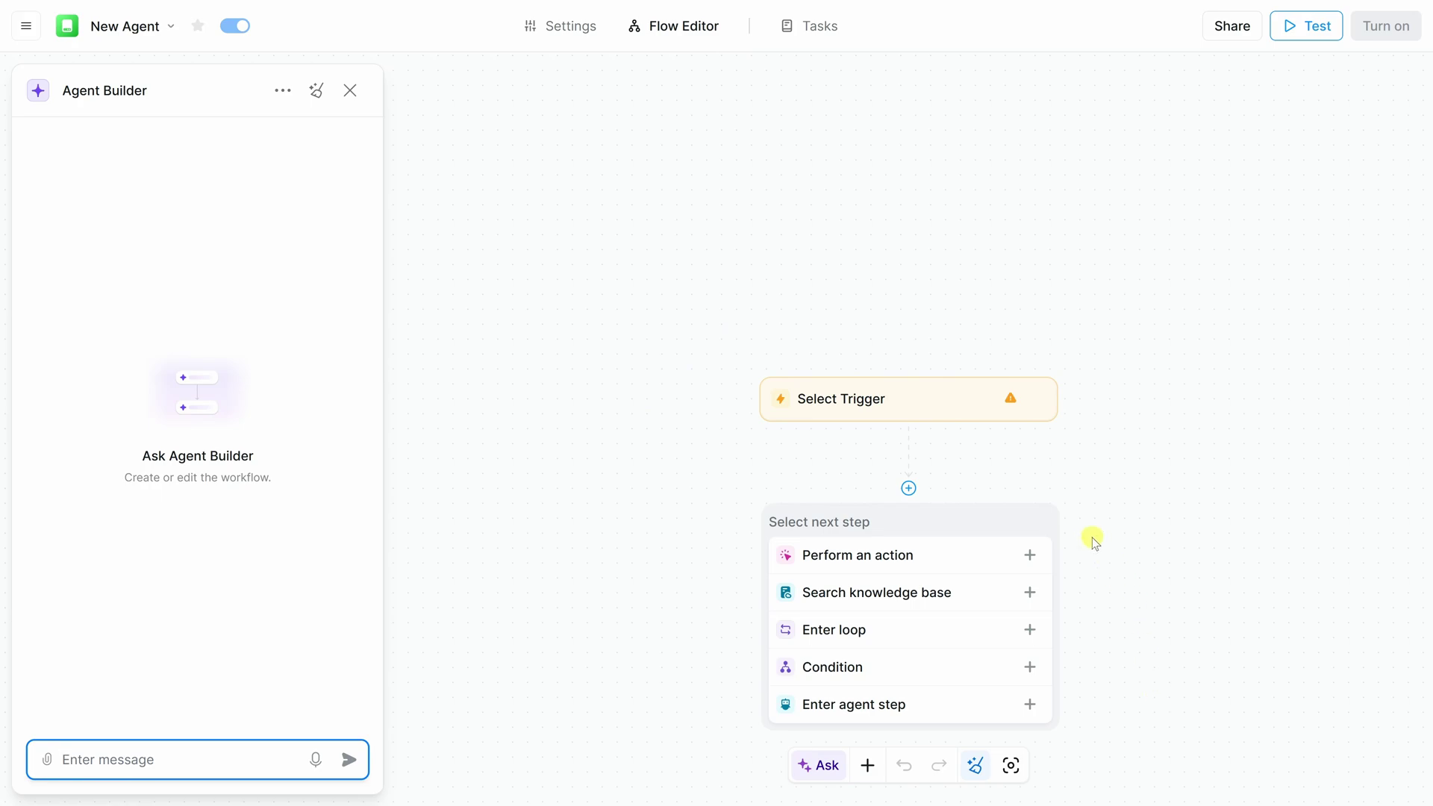
Add a Lindy Computer 'Start Computer' action as the next step, then open the Agent Step
{"action": "left_click", "coordinate": [881, 561]}
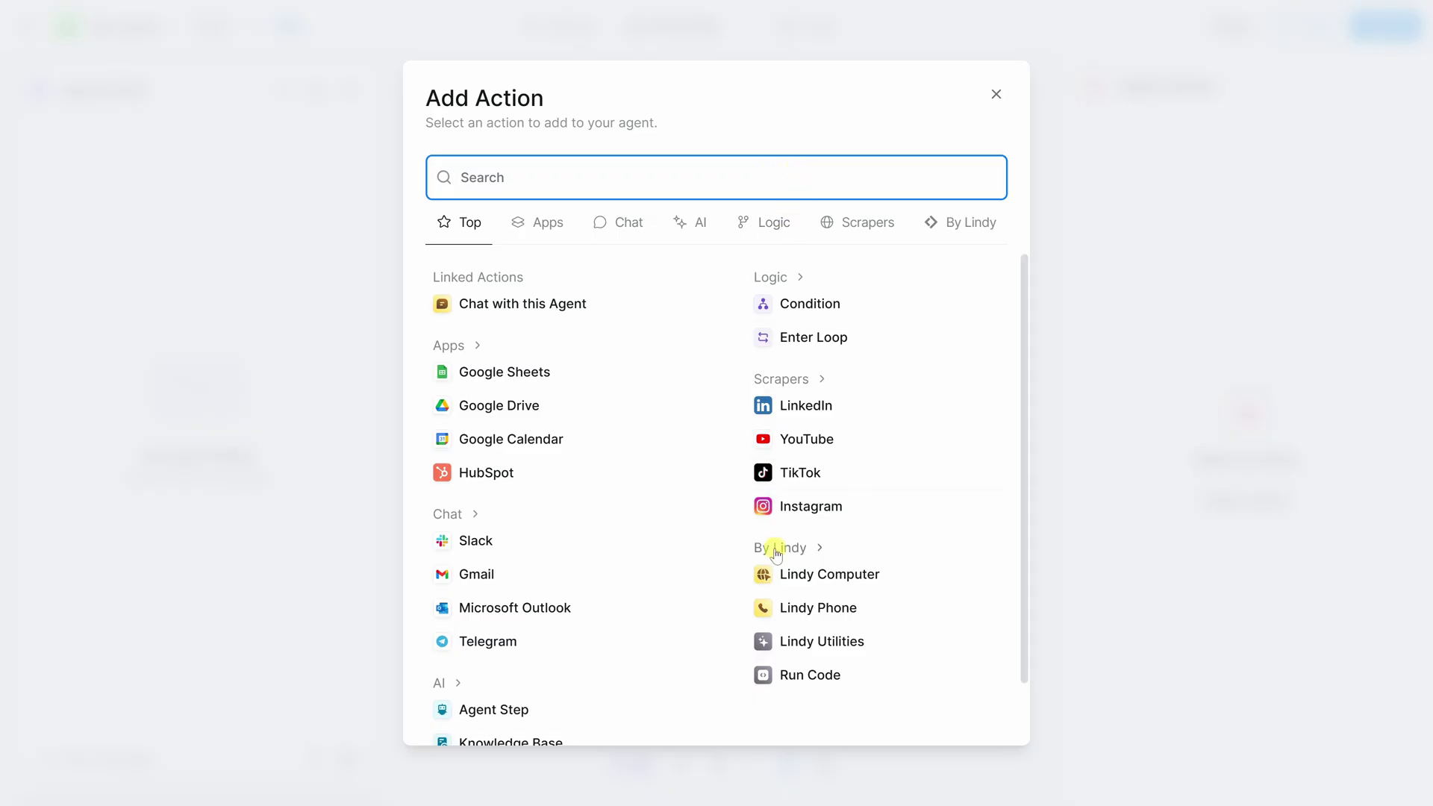
{"action": "left_click", "coordinate": [810, 582]}
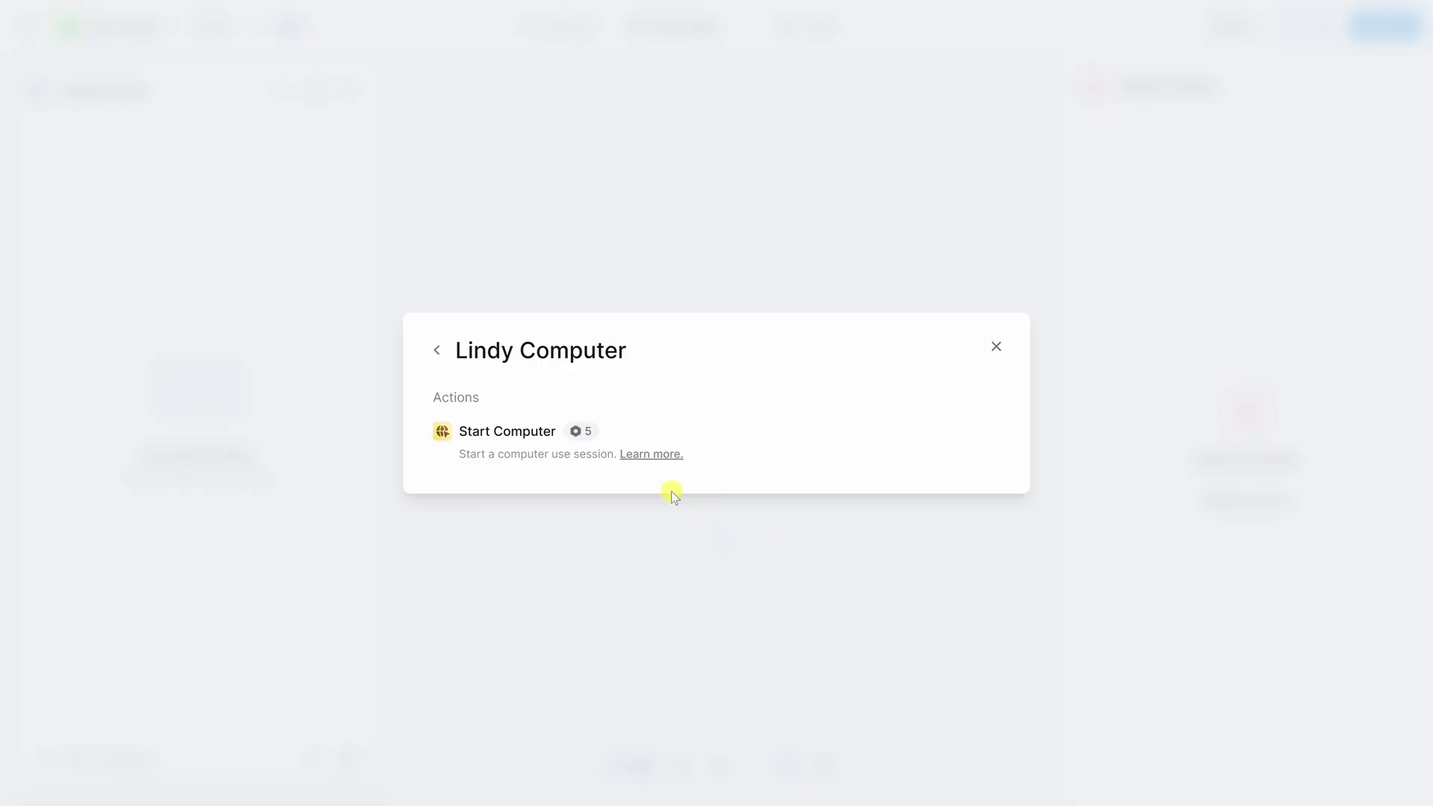
{"action": "left_click", "coordinate": [500, 437]}
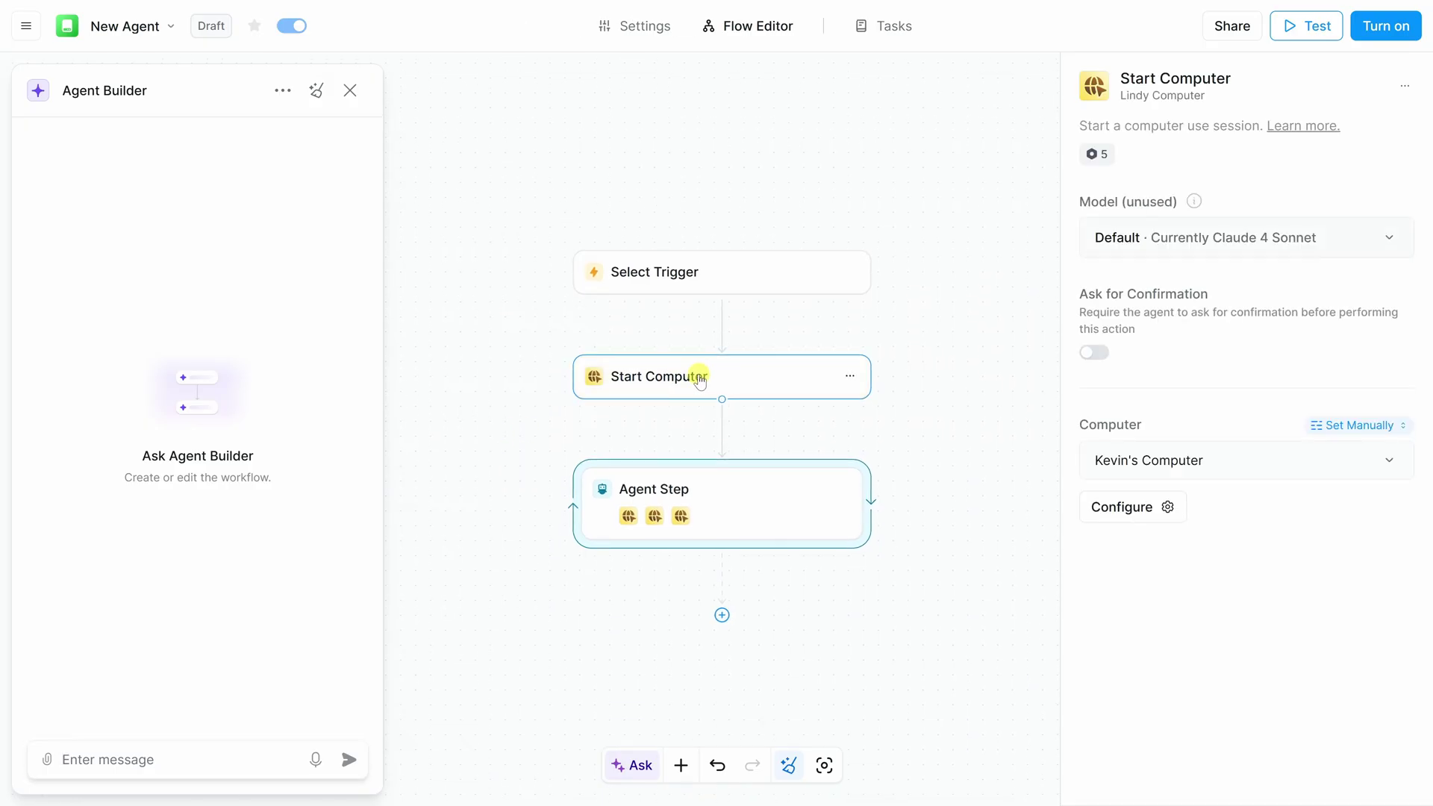
{"action": "left_click", "coordinate": [667, 502]}
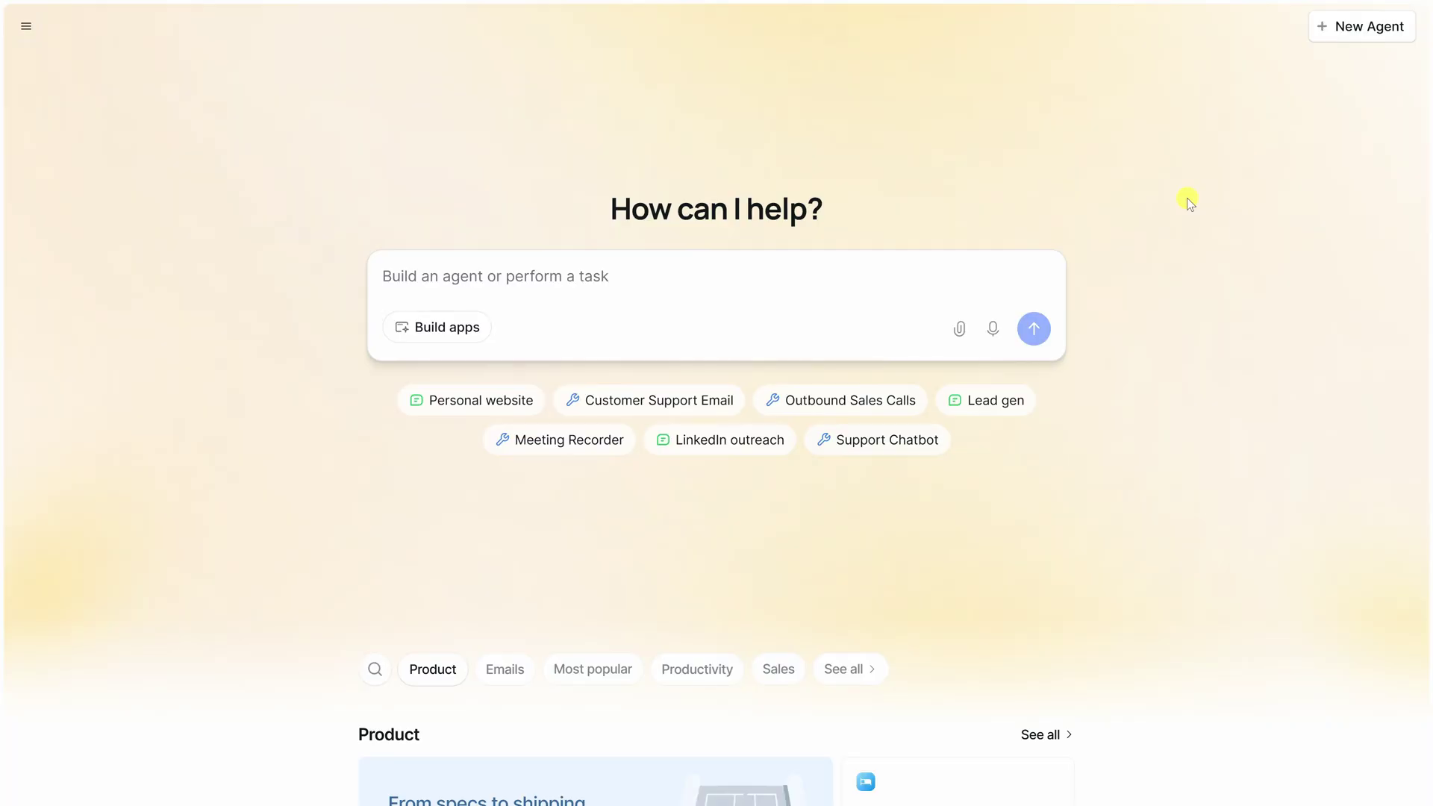
From New Agent, browse the template gallery down to All templates, including Brand Monitor and Customer Support Email
{"action": "left_click", "coordinate": [1359, 28]}
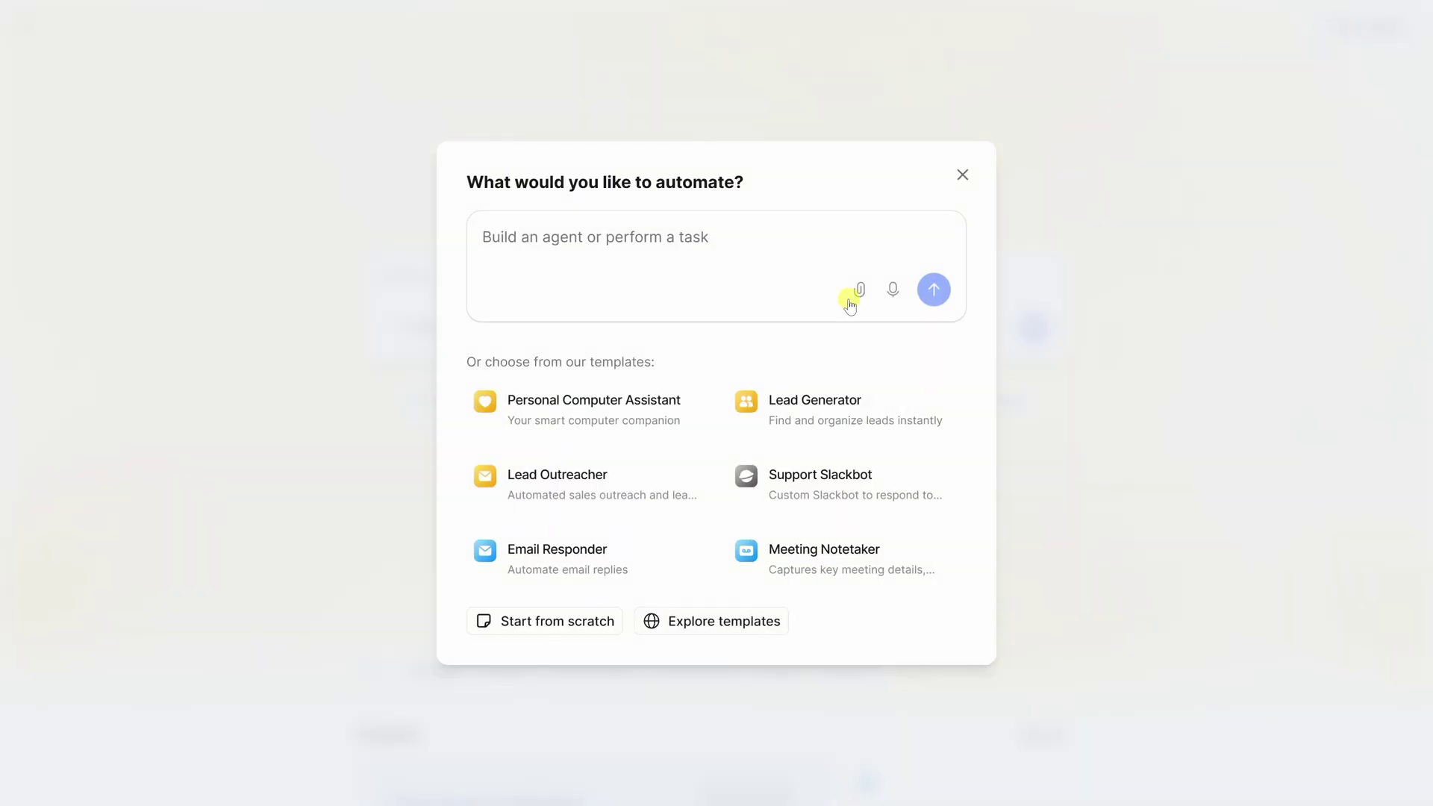
{"action": "left_click", "coordinate": [750, 629]}
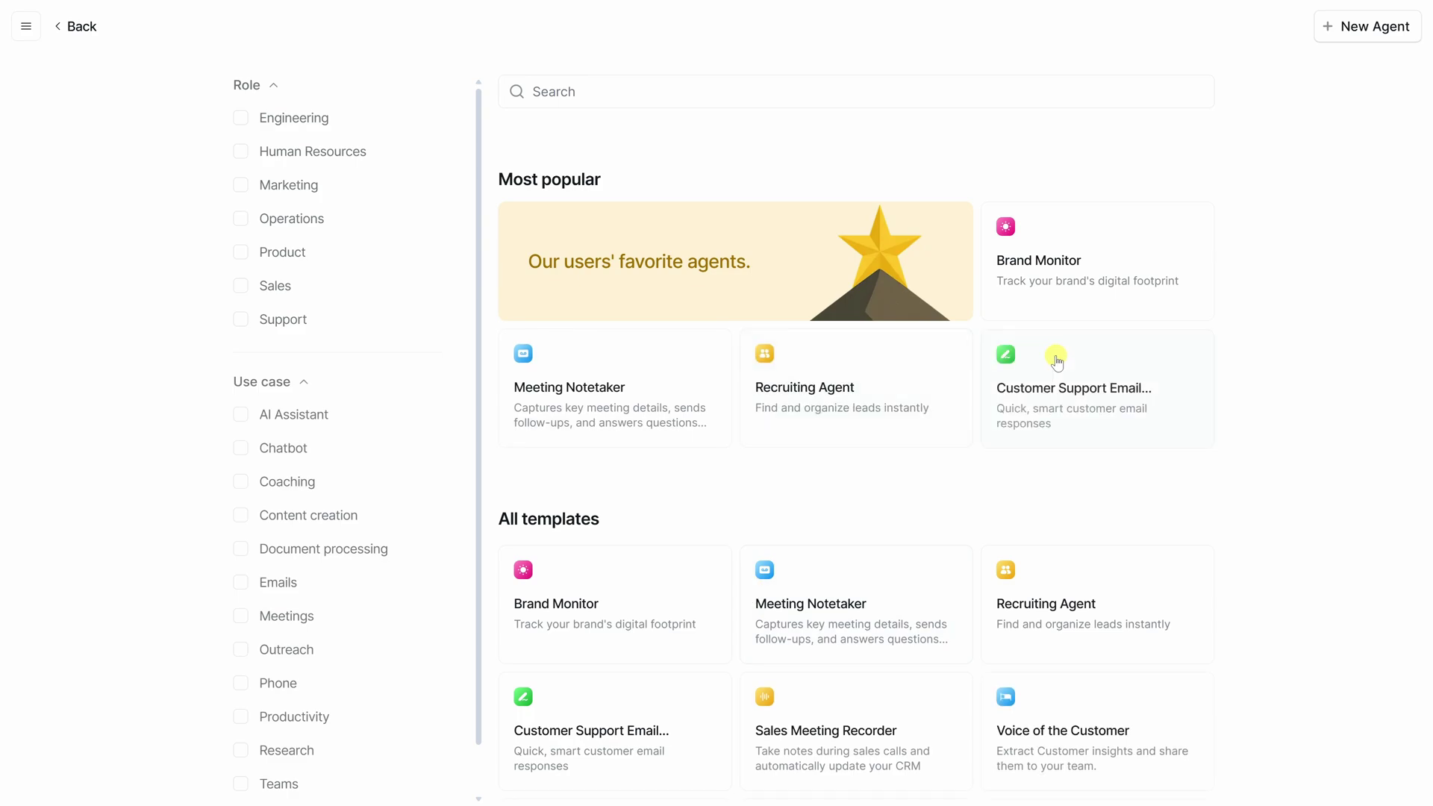
{"action": "scroll", "coordinate": [1194, 347], "scroll_direction": "down", "scroll_amount": 6}
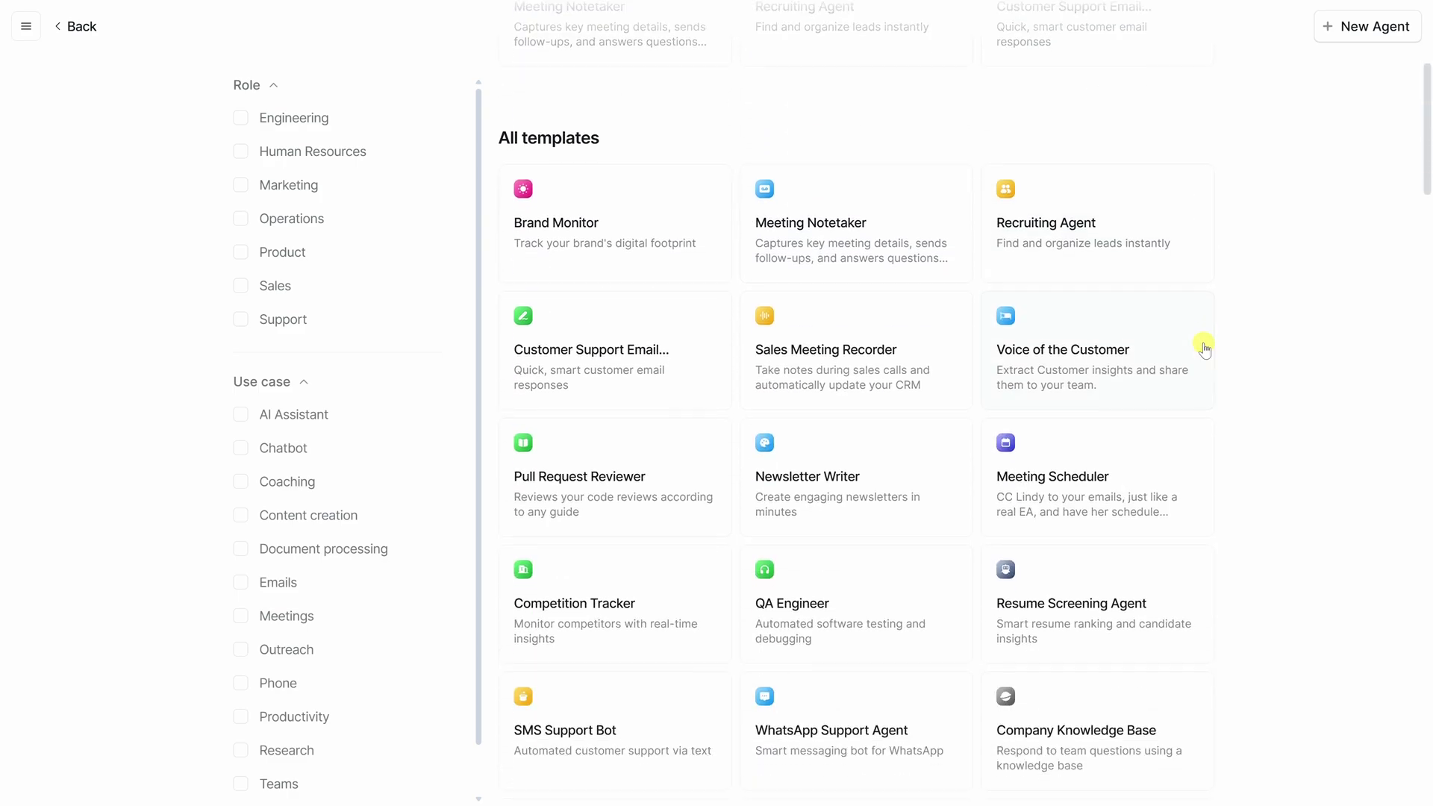